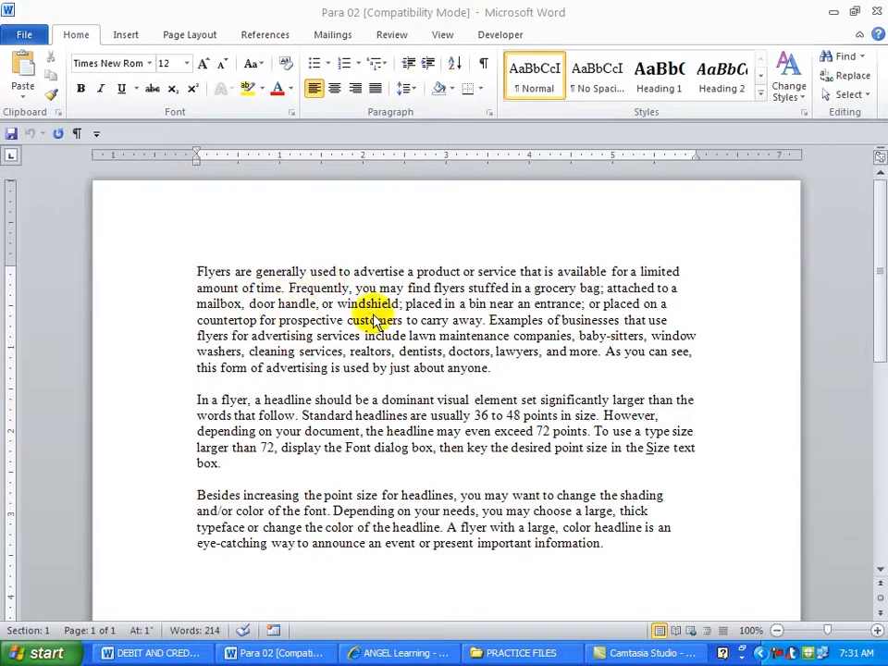
Try centered, right and justified alignment on the first paragraph, finishing with left alignment.
click(356, 289)
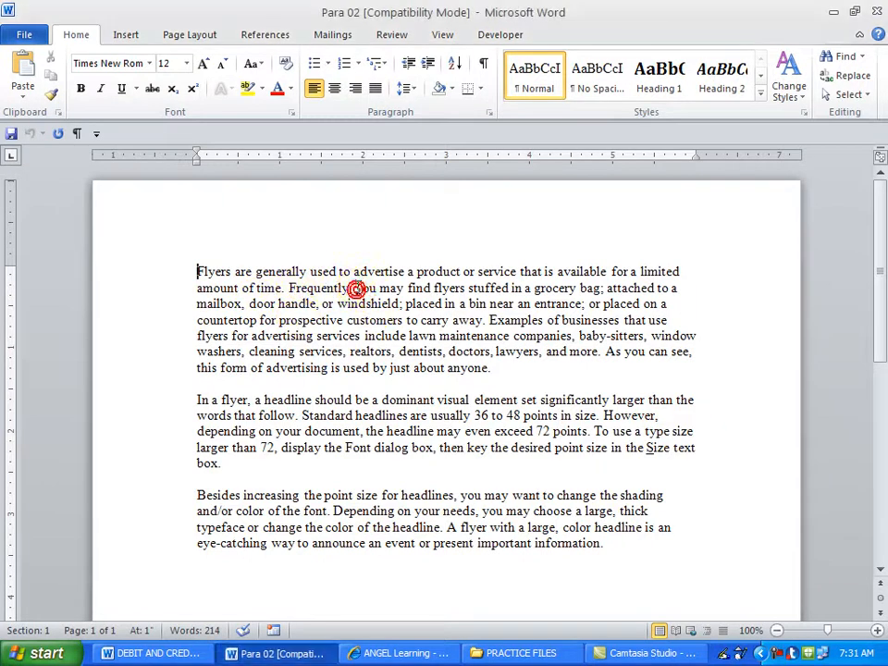
click(335, 88)
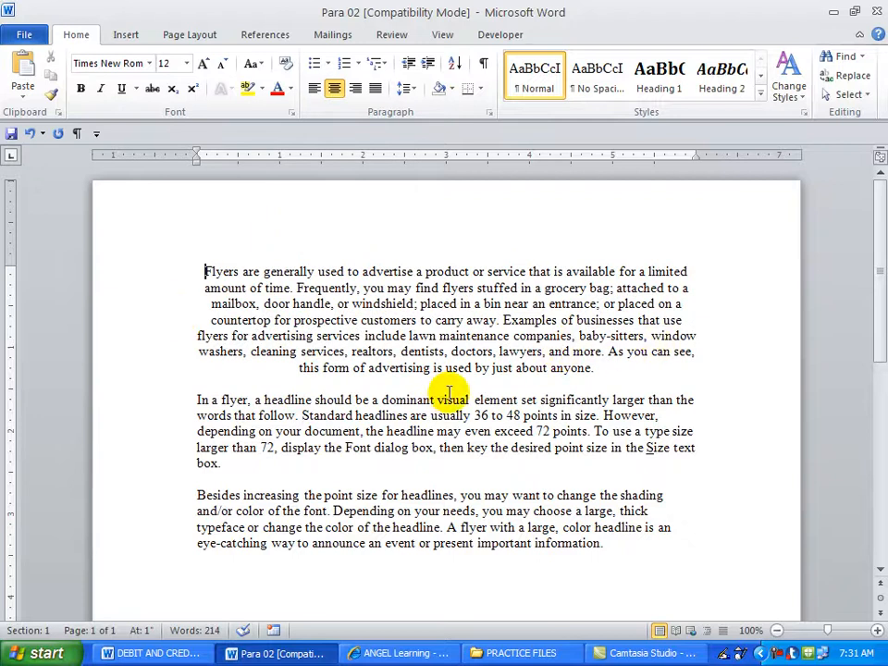
click(356, 89)
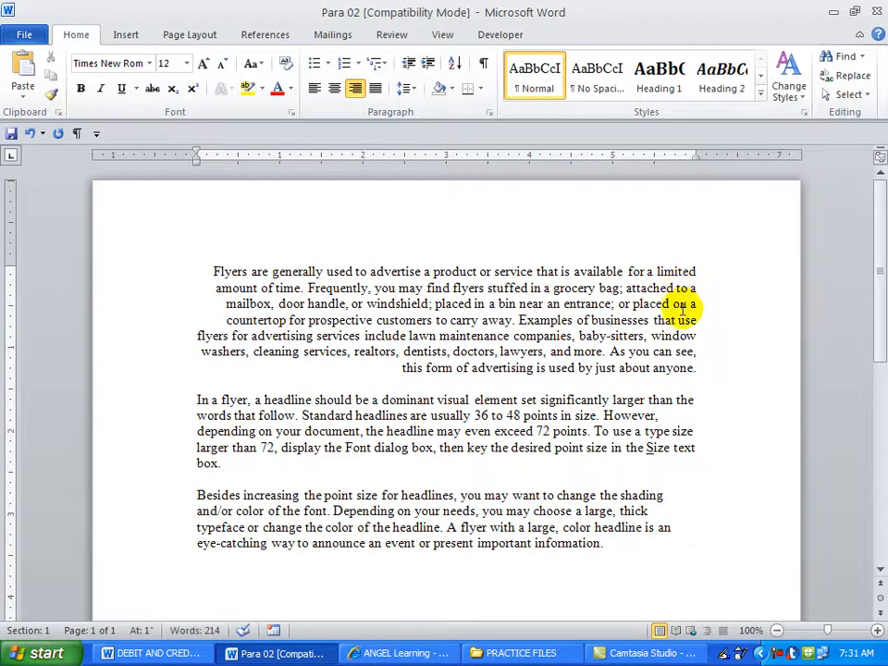
click(377, 89)
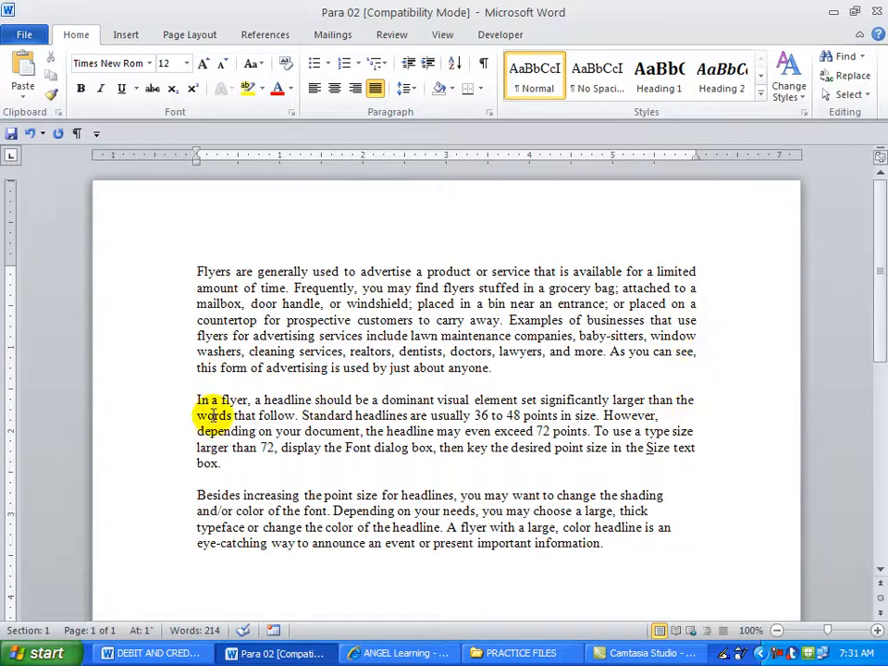
click(315, 92)
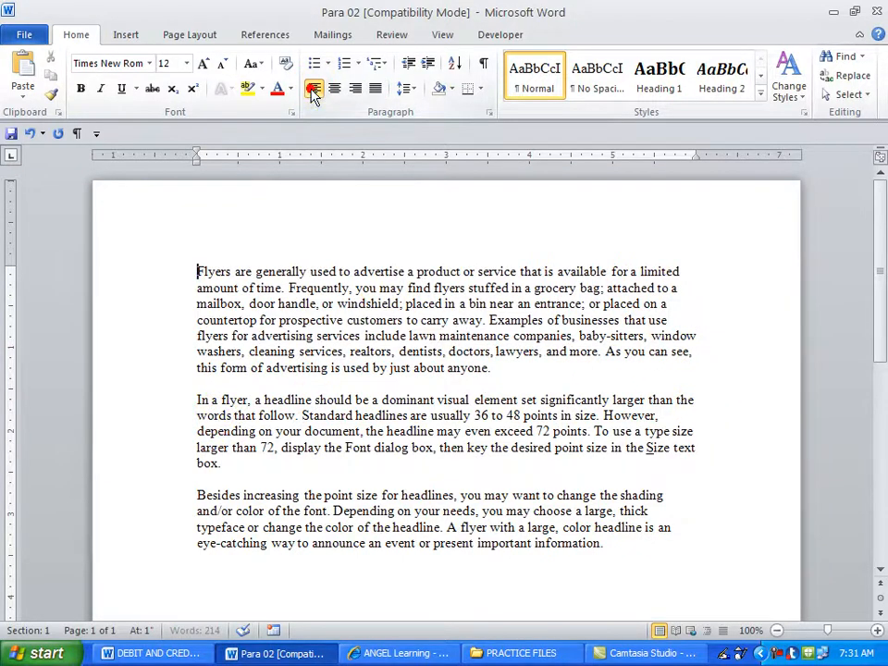
Split the first paragraph before "Examples of businesses", leaving a blank line between the two parts.
click(490, 319)
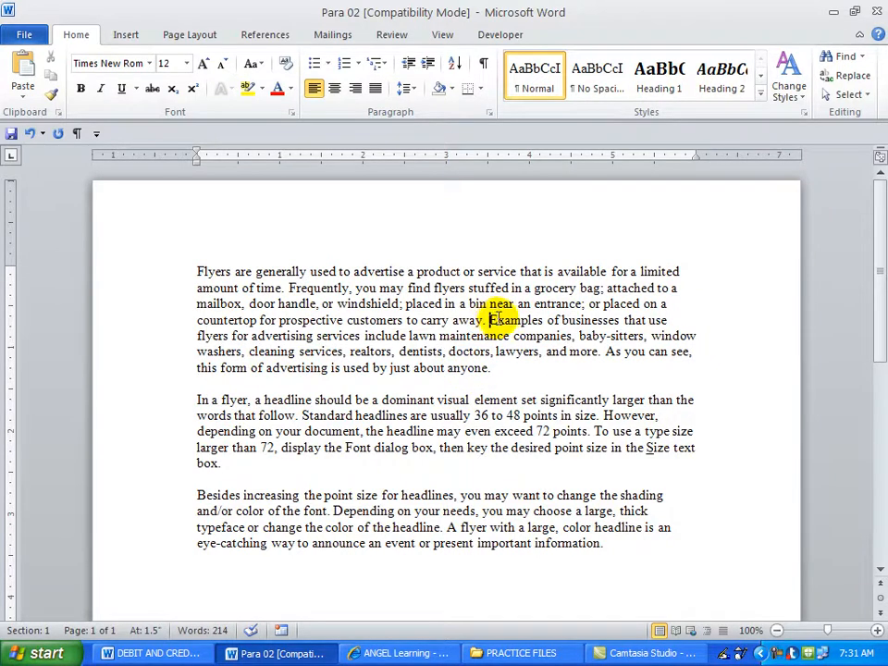
key(Return)
key(Return)
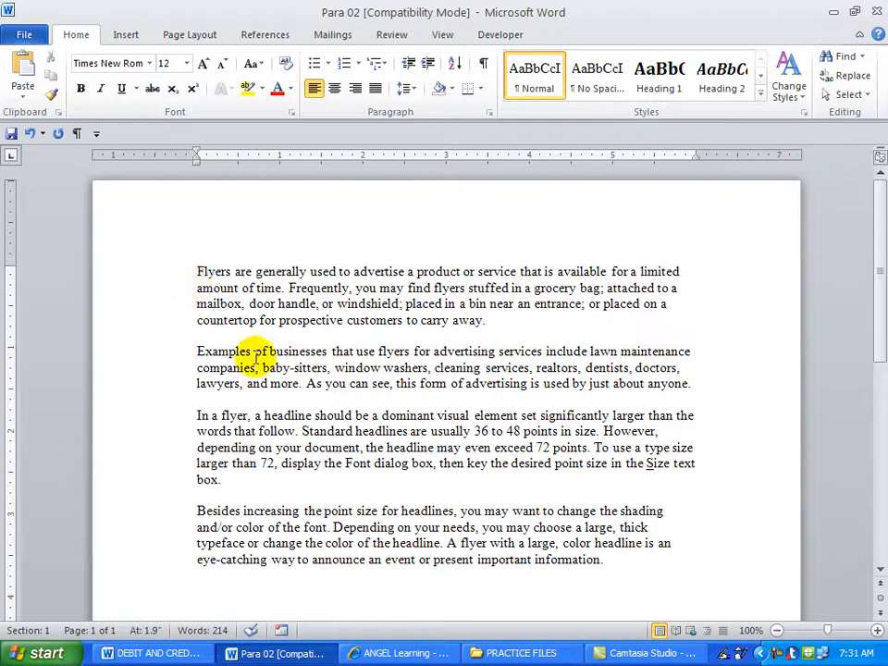
Review the first paragraph's indent and spacing settings, and show the formatting marks briefly to inspect the paragraph breaks.
click(488, 113)
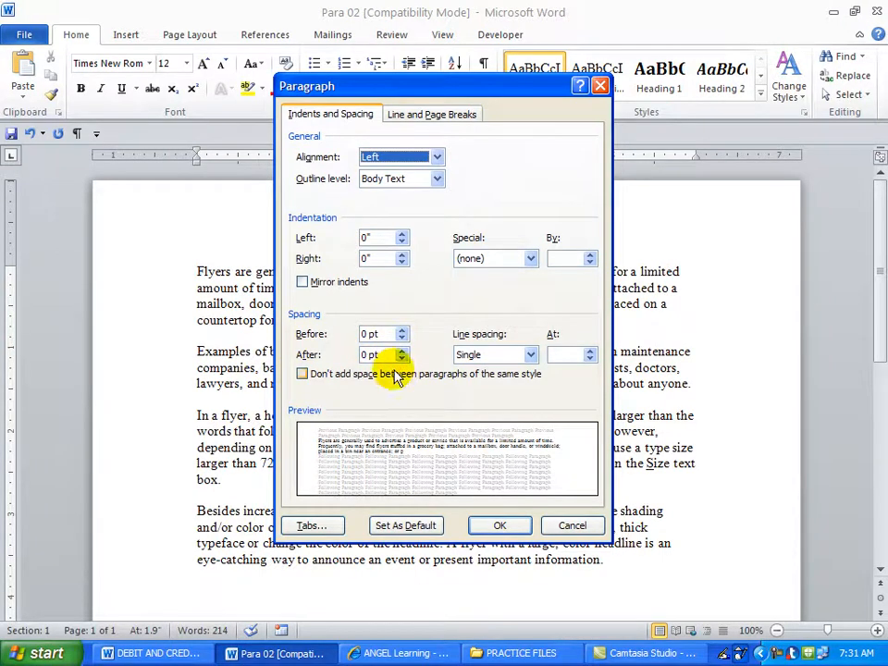
click(573, 529)
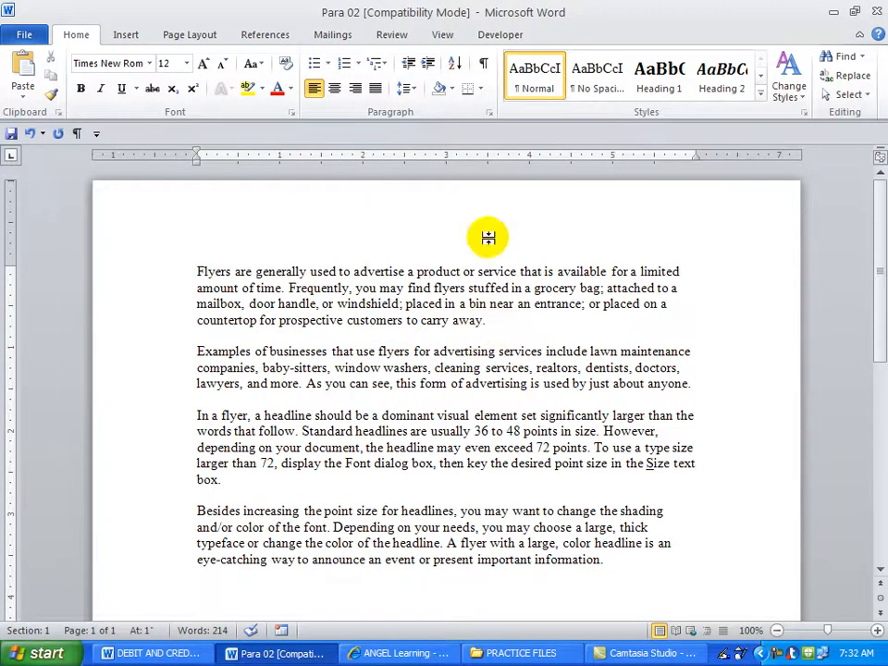
click(483, 65)
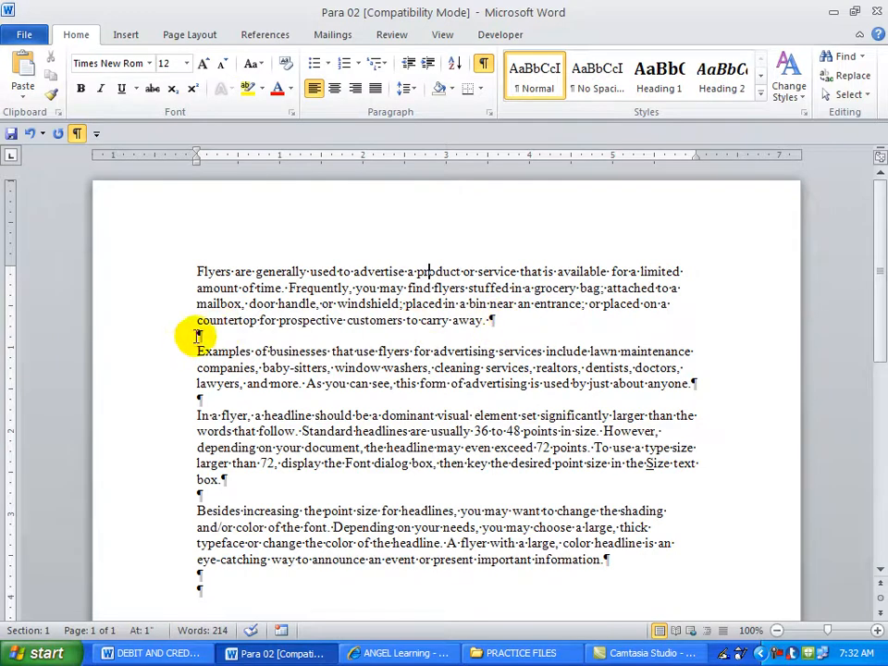
click(483, 65)
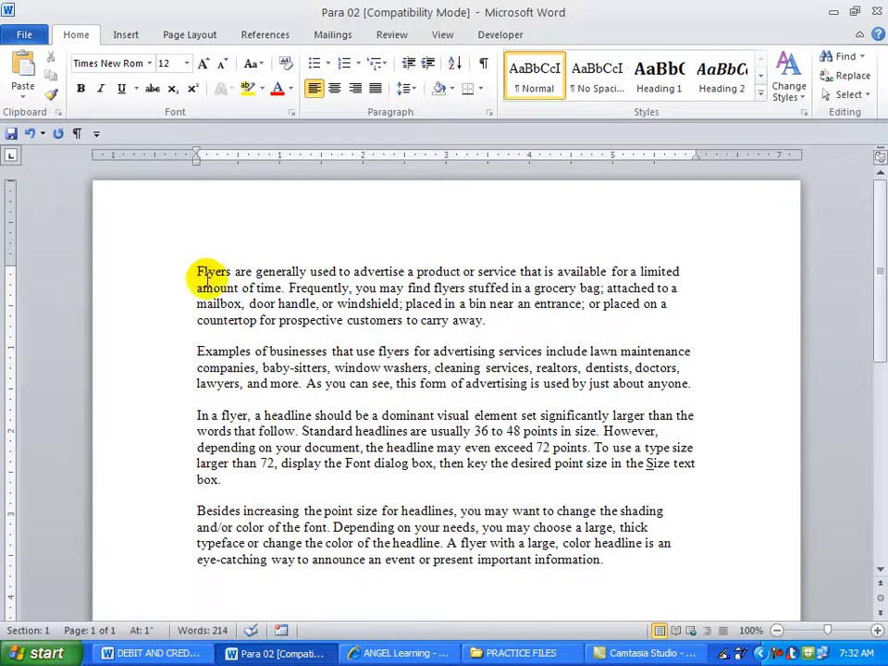
Center the "Examples of businesses" paragraph, right-align the "In a flyer" paragraph and justify the "Besides increasing" paragraph.
click(355, 368)
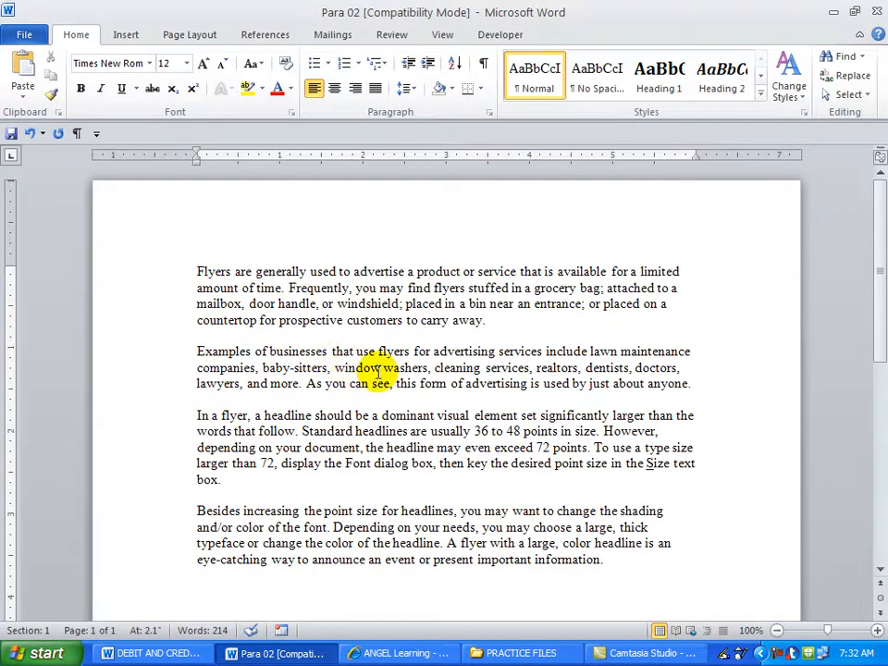
click(335, 89)
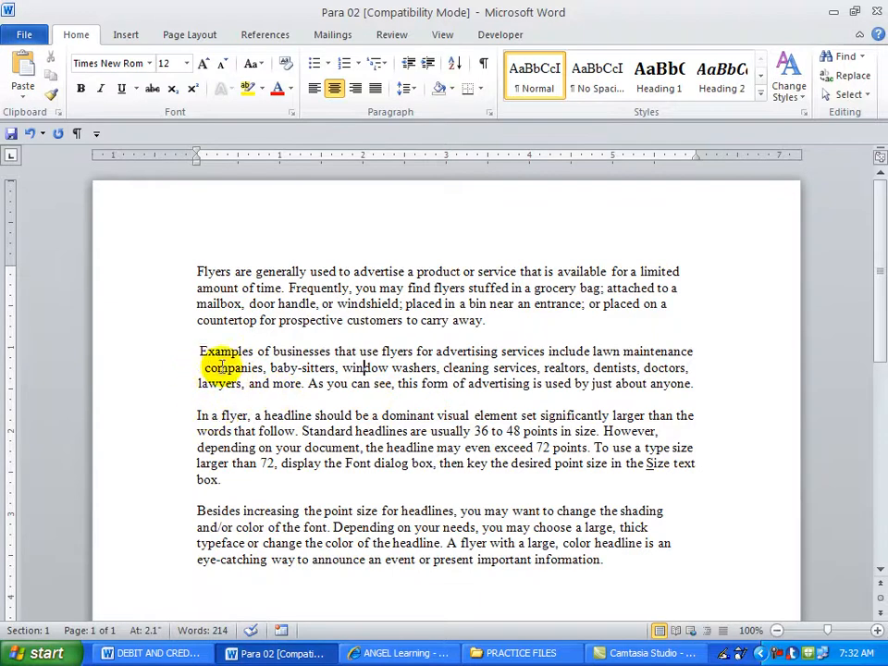
click(328, 432)
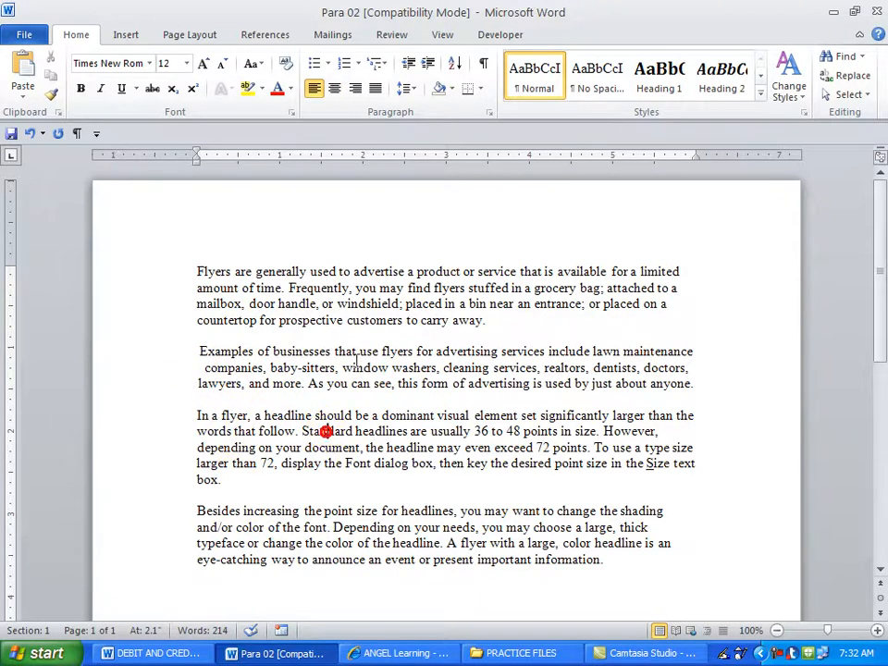
click(354, 88)
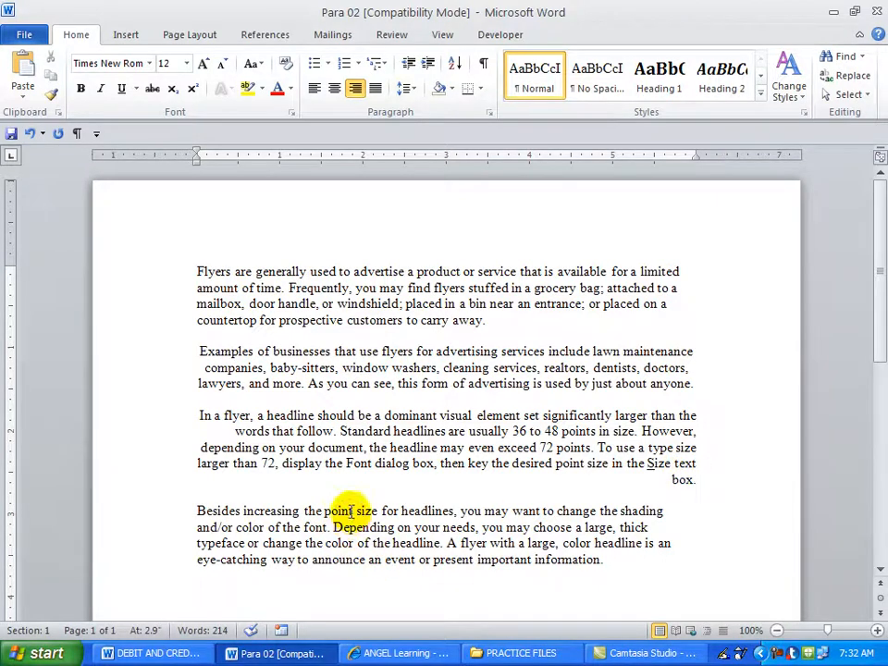
click(446, 543)
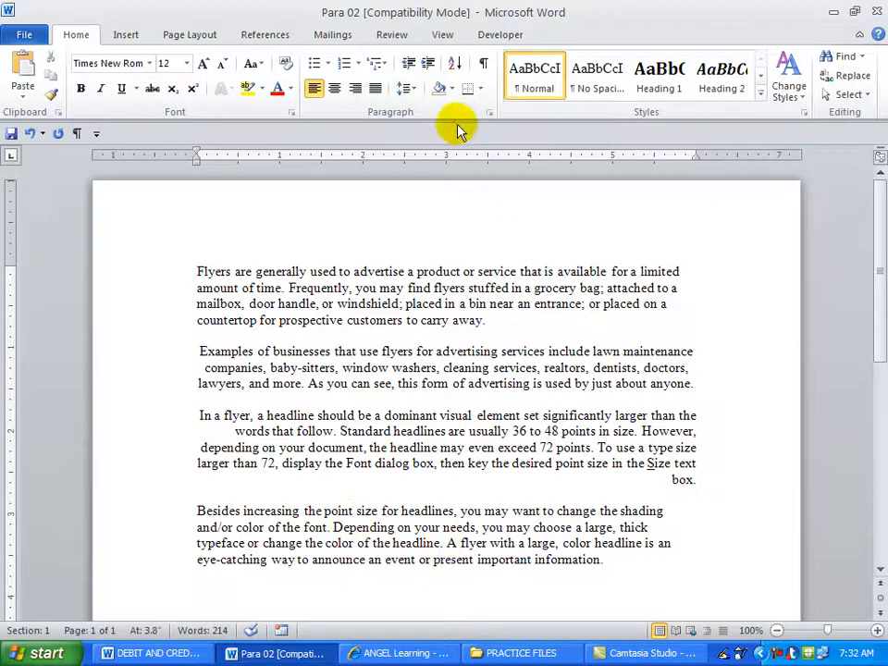
click(375, 89)
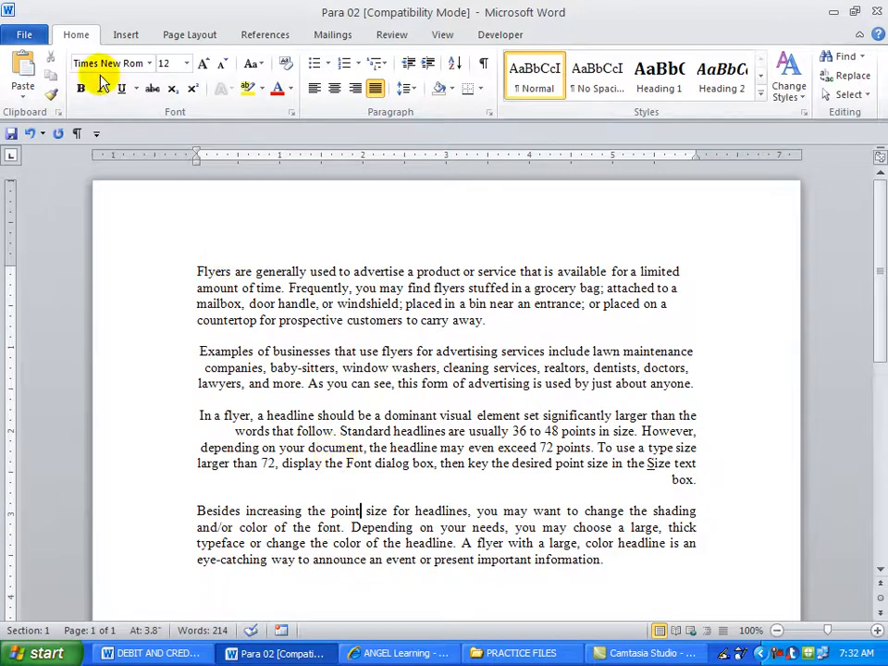
Undo all the alignment changes and the paragraph split in one go.
click(30, 135)
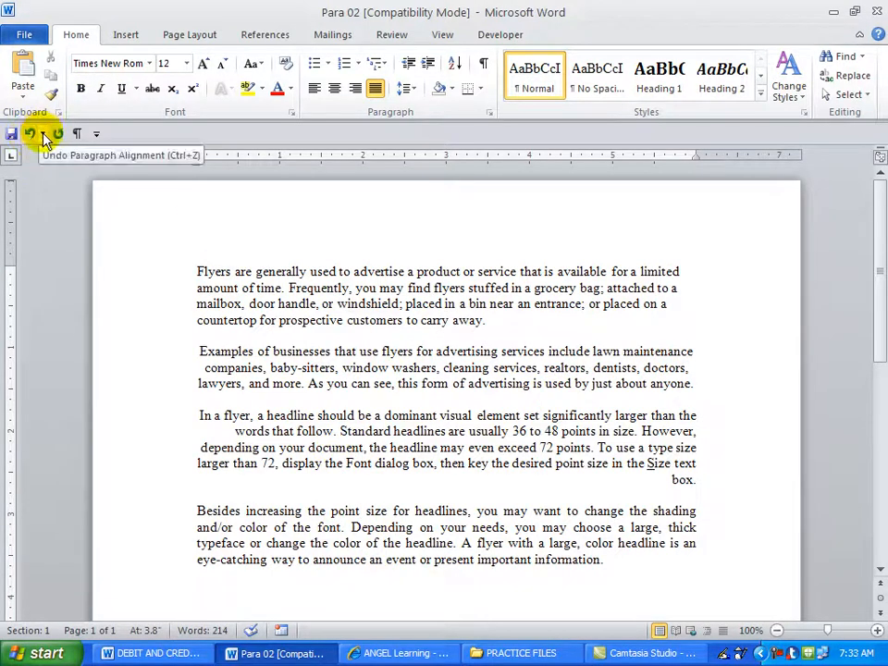
click(42, 135)
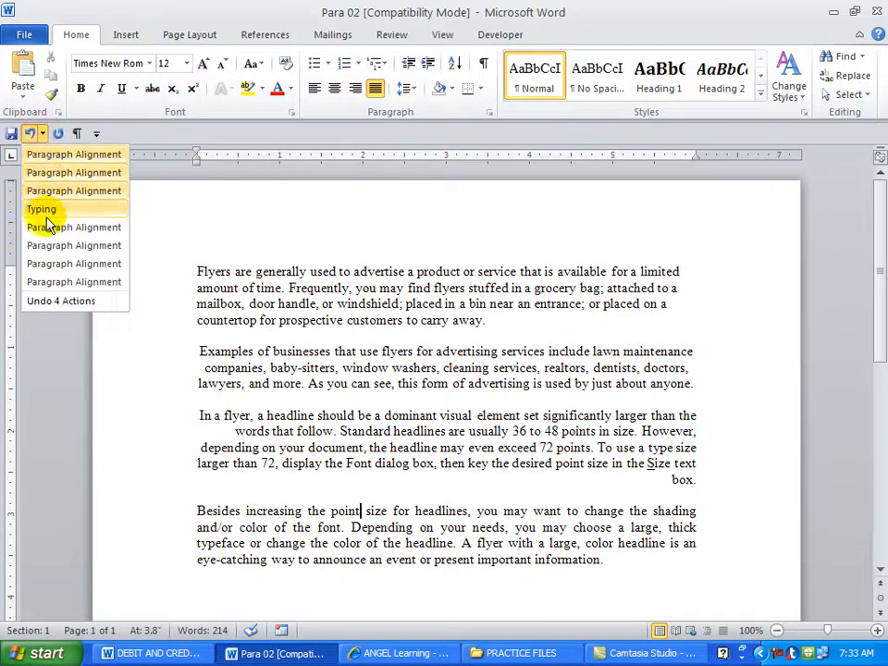
click(68, 292)
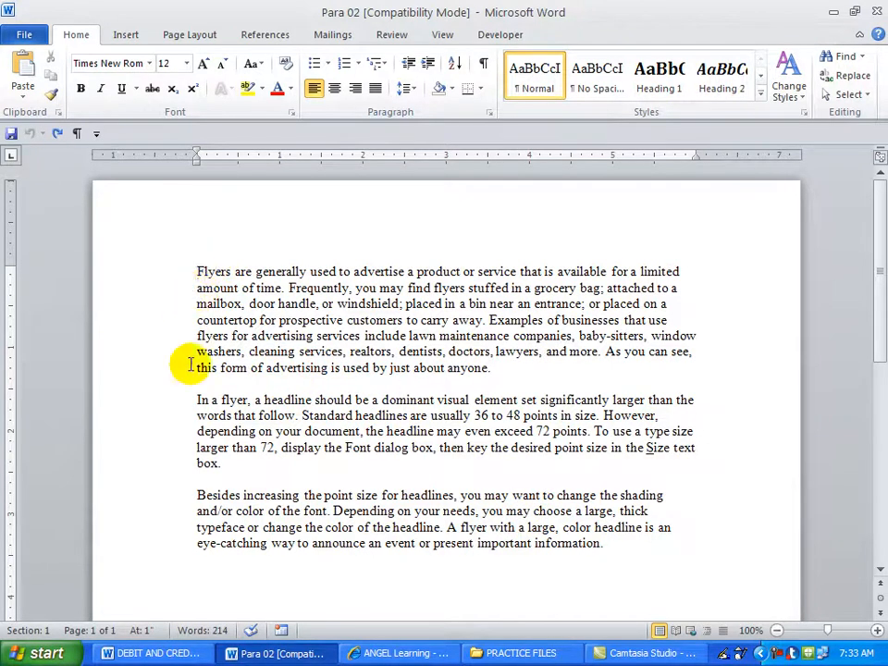
Break the first paragraph before "Examples of businesses" so it forms its own paragraph after a blank line.
click(489, 320)
key(Return)
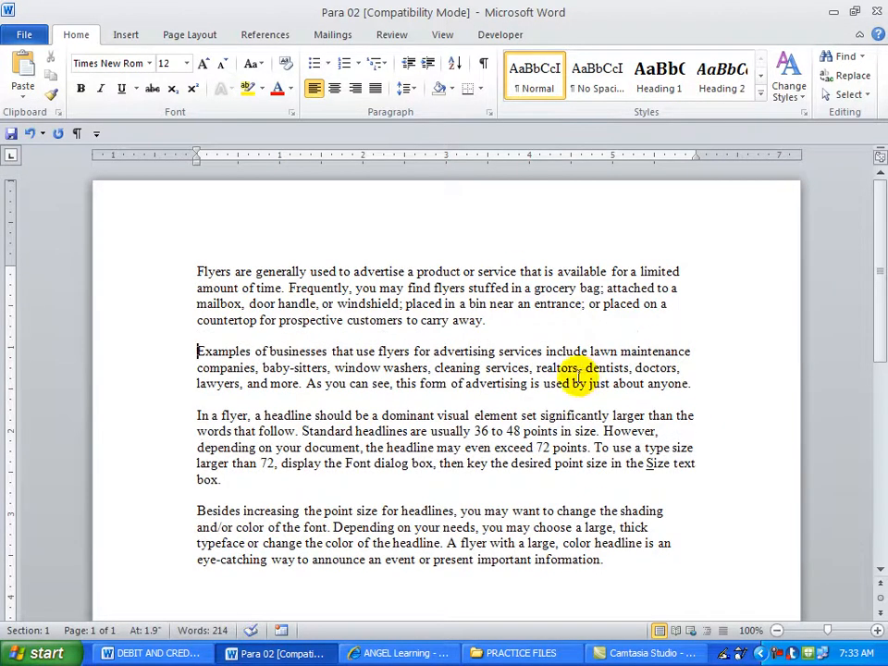
click(566, 375)
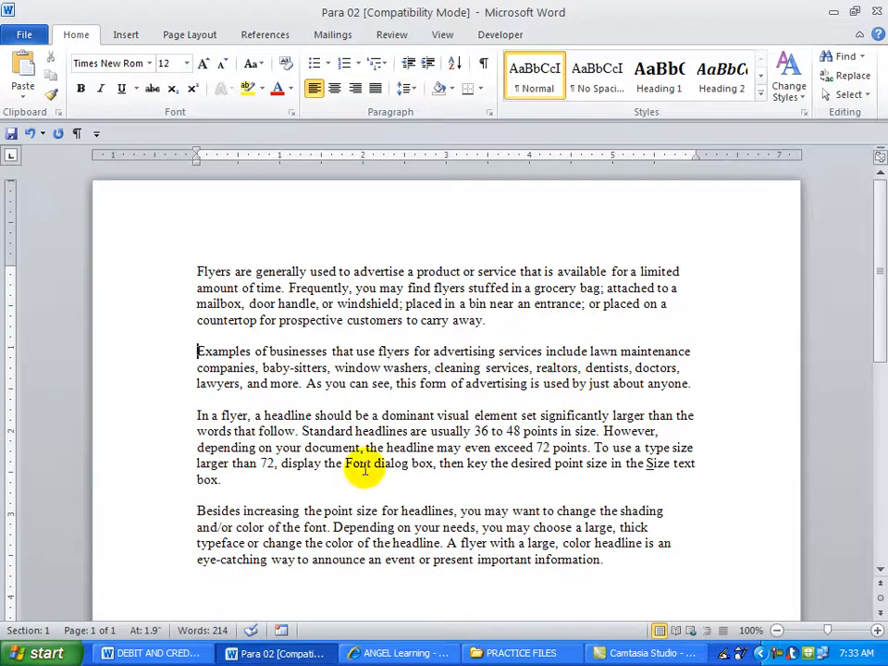
Try indenting the first line of the "Flyers are generally" paragraph with a tab and undo it.
click(194, 271)
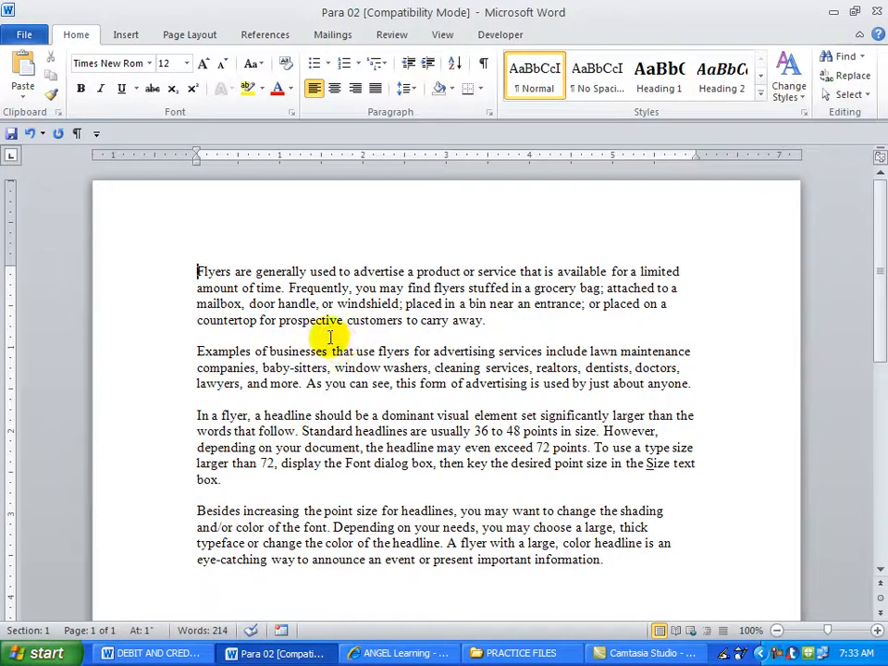
key(Tab)
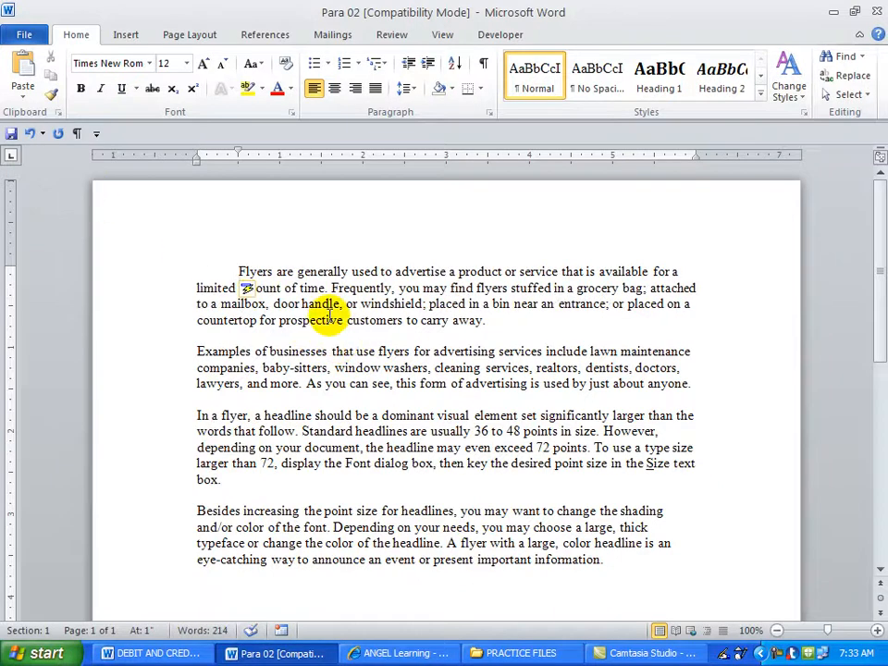
click(31, 135)
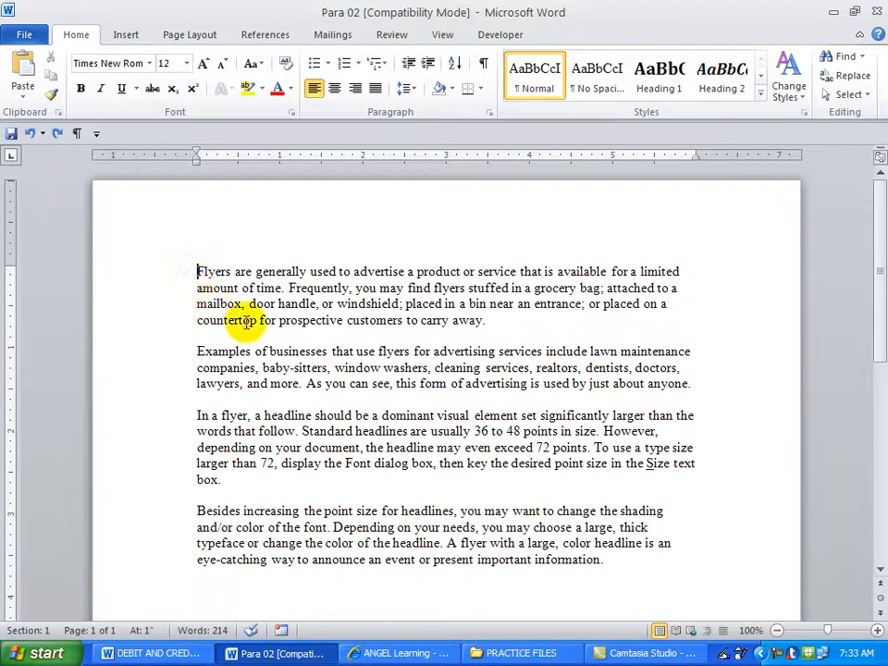
Apply a 0.5" first-line special indent to the whole document and undo it.
key(ctrl+a)
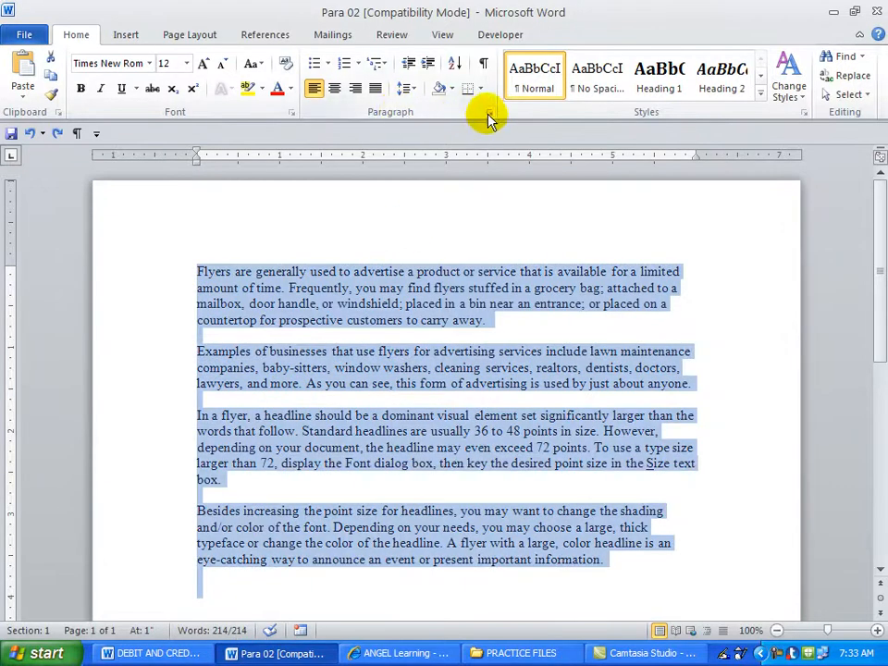
click(488, 113)
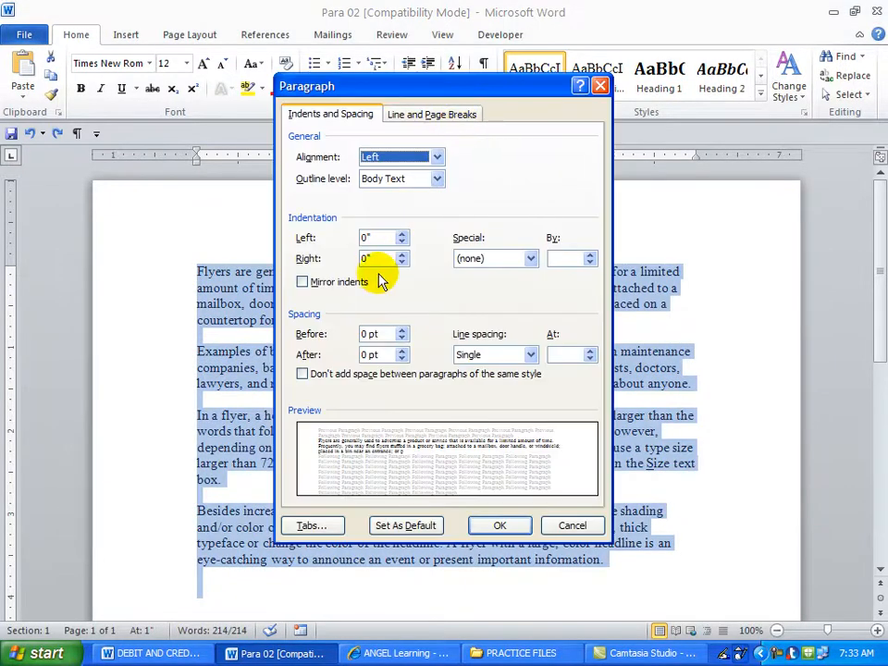
click(530, 258)
click(480, 286)
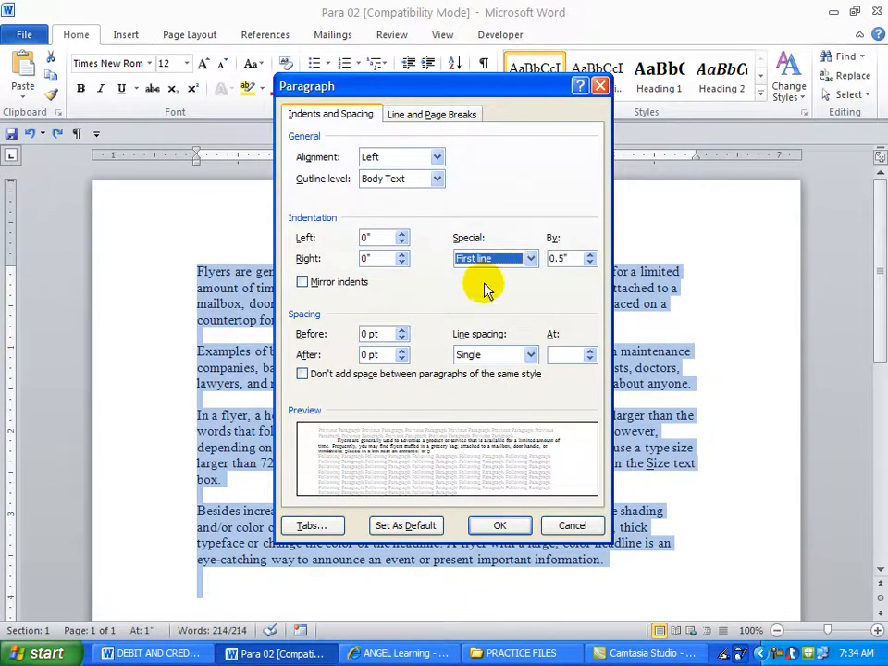
click(498, 526)
click(318, 599)
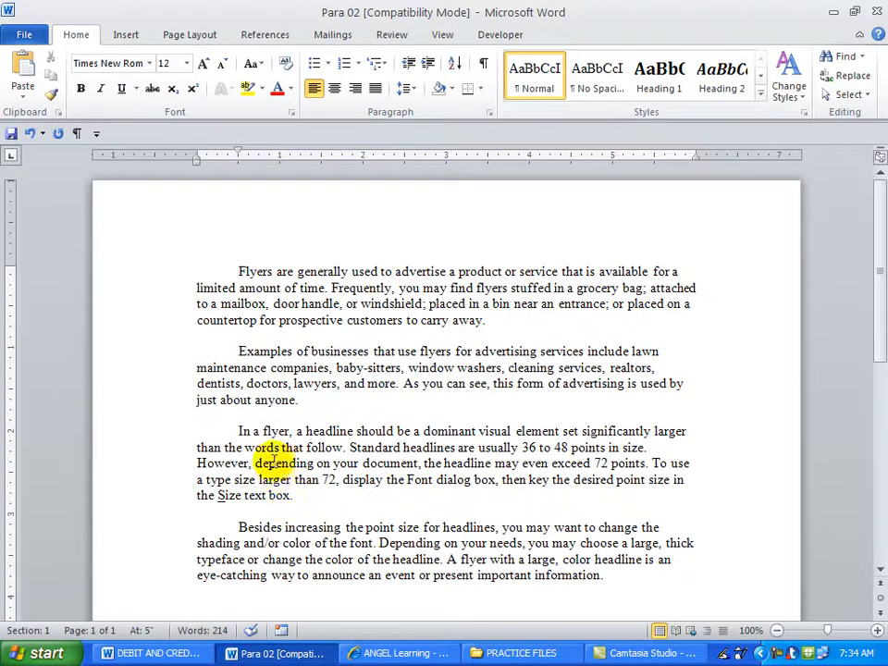
click(30, 136)
Apply a 0.5" hanging indent to the "Flyers are generally" paragraph.
click(239, 415)
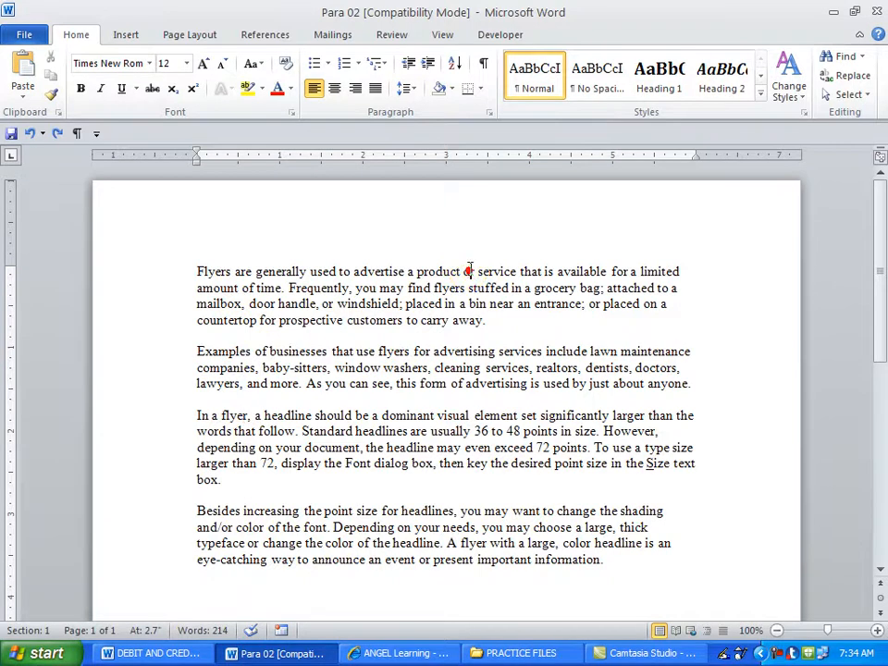
click(491, 113)
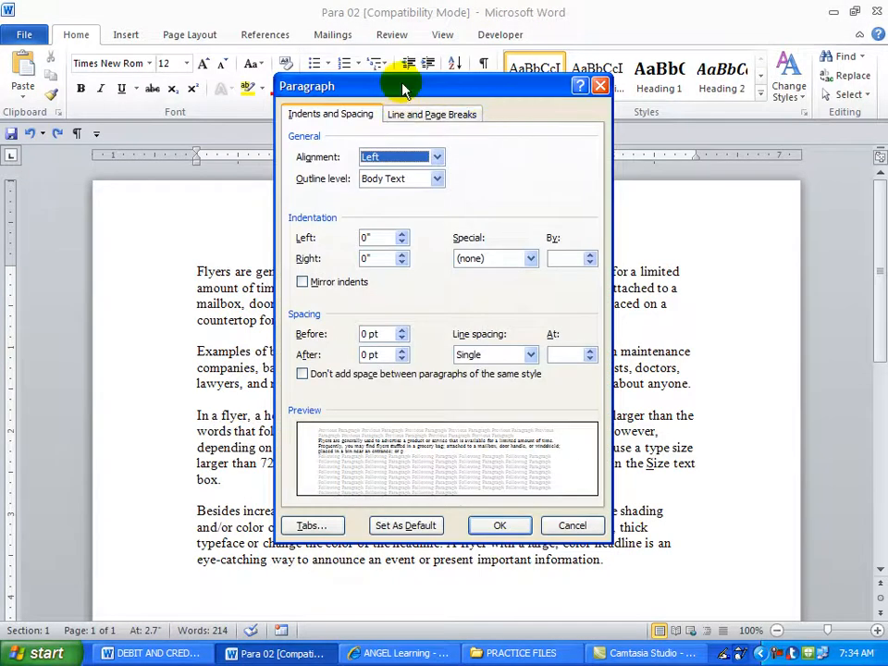
click(531, 261)
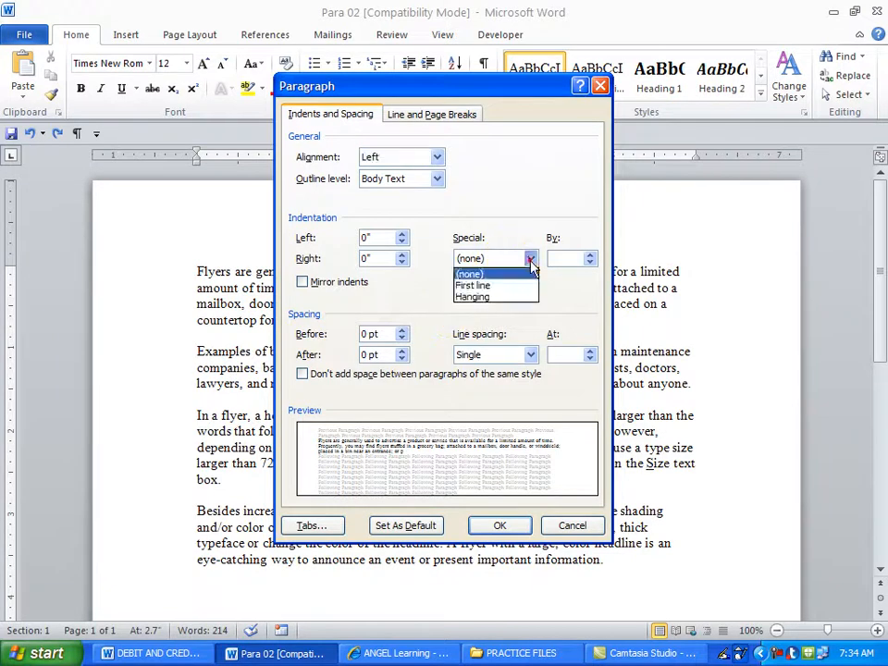
click(473, 296)
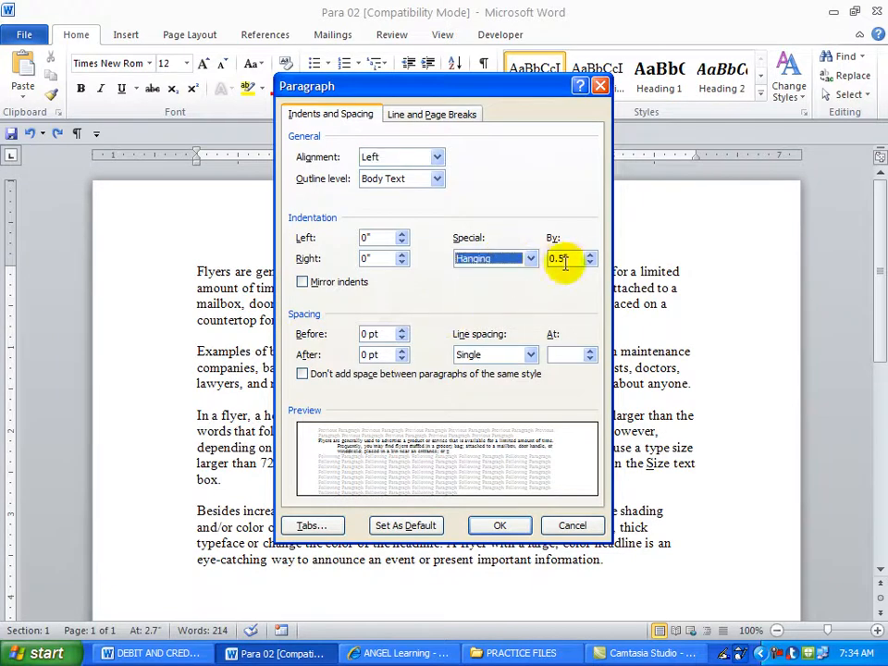
click(499, 526)
Apply a 0.5" hanging indent to the three paragraphs from "Examples of businesses" through "Besides increasing".
click(200, 271)
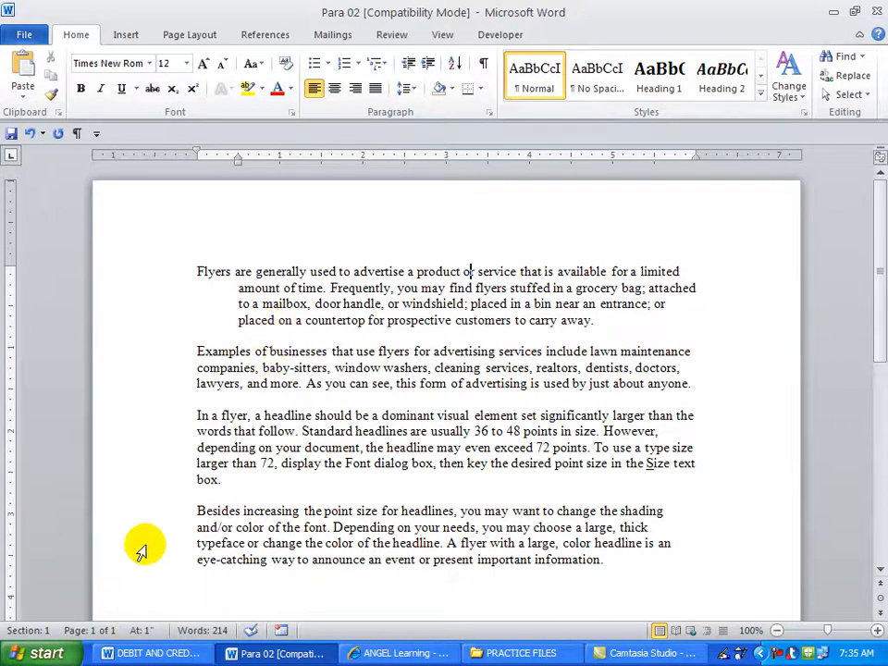
drag(198, 351, 282, 560)
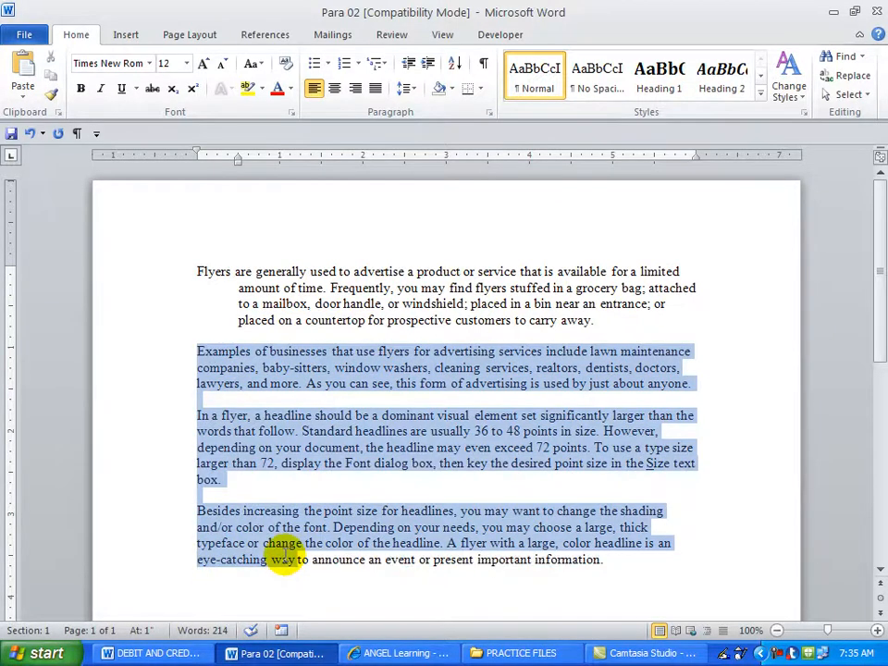
click(489, 113)
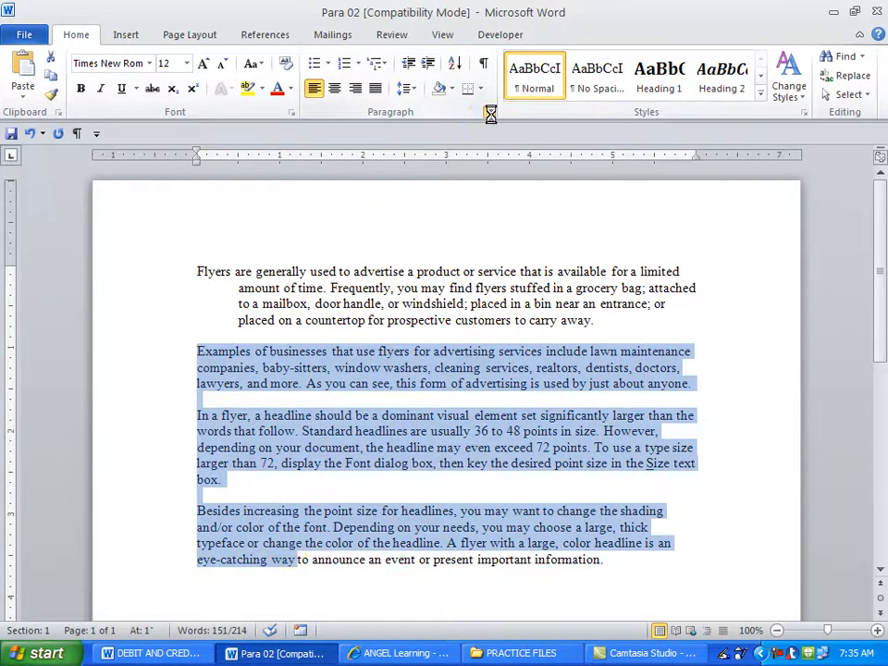
click(528, 259)
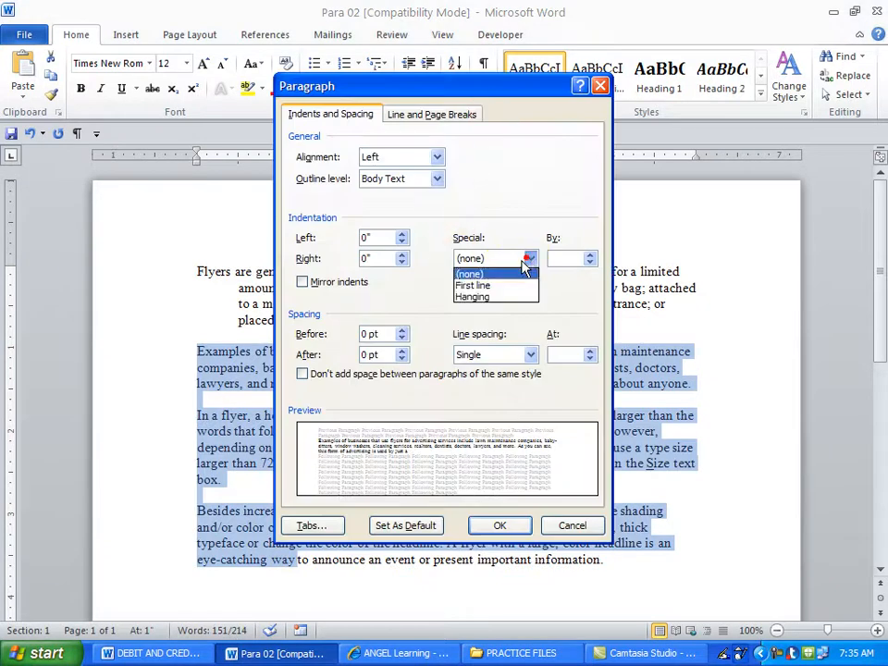
click(491, 296)
click(495, 526)
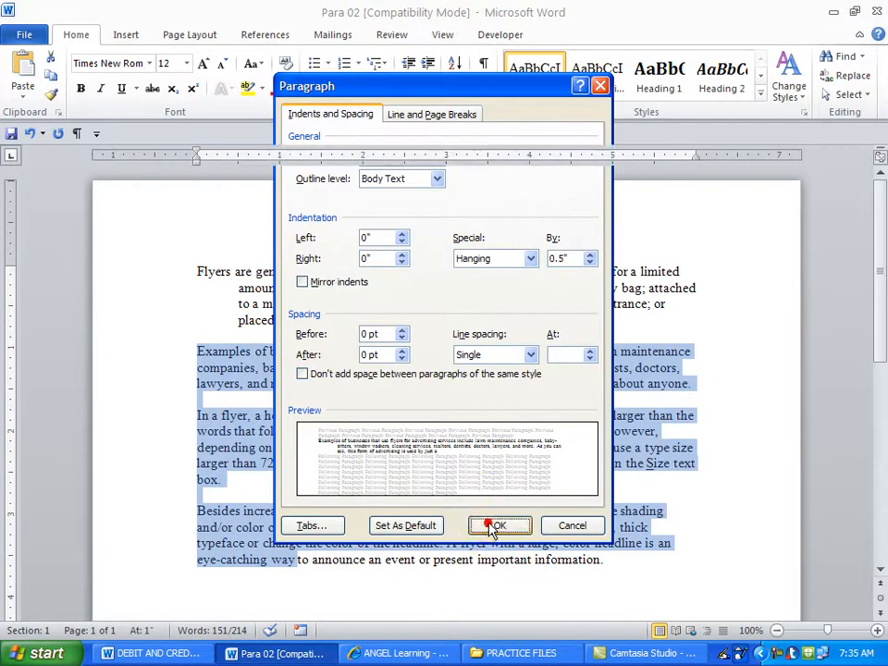
click(450, 494)
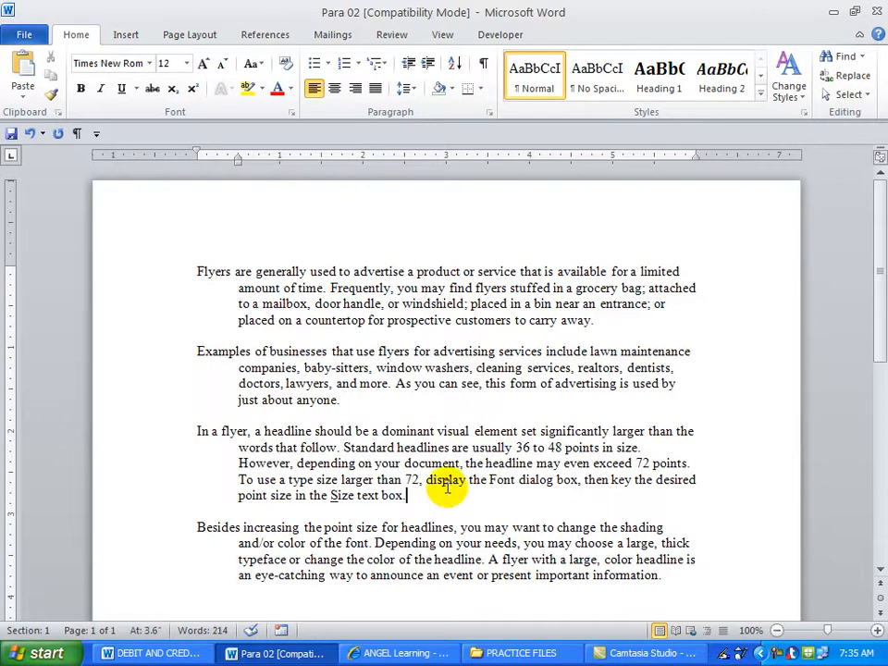
Undo the paragraph formatting and the paragraph split, and break the first paragraph again before "Examples of businesses" with a blank line between.
click(46, 134)
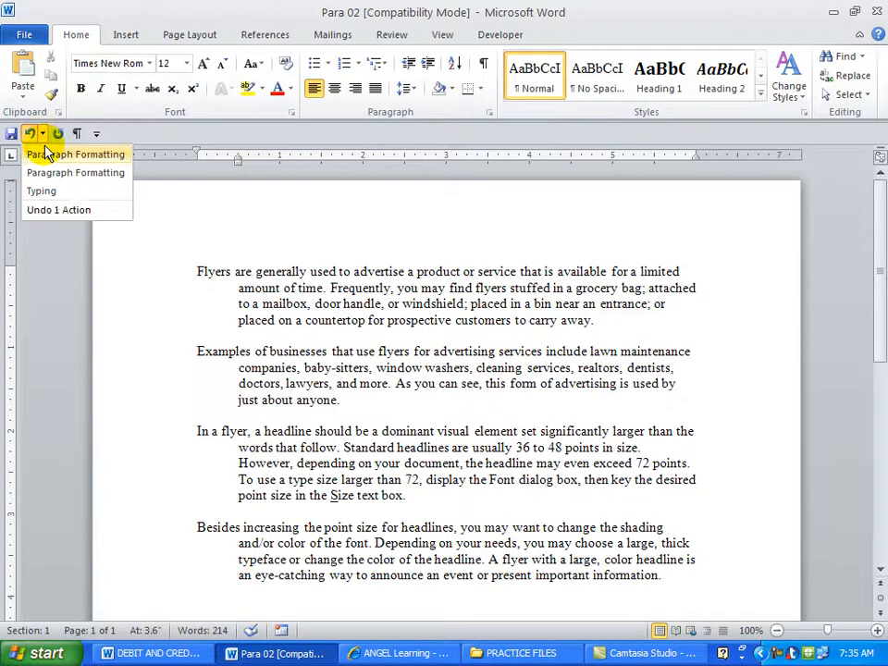
click(41, 190)
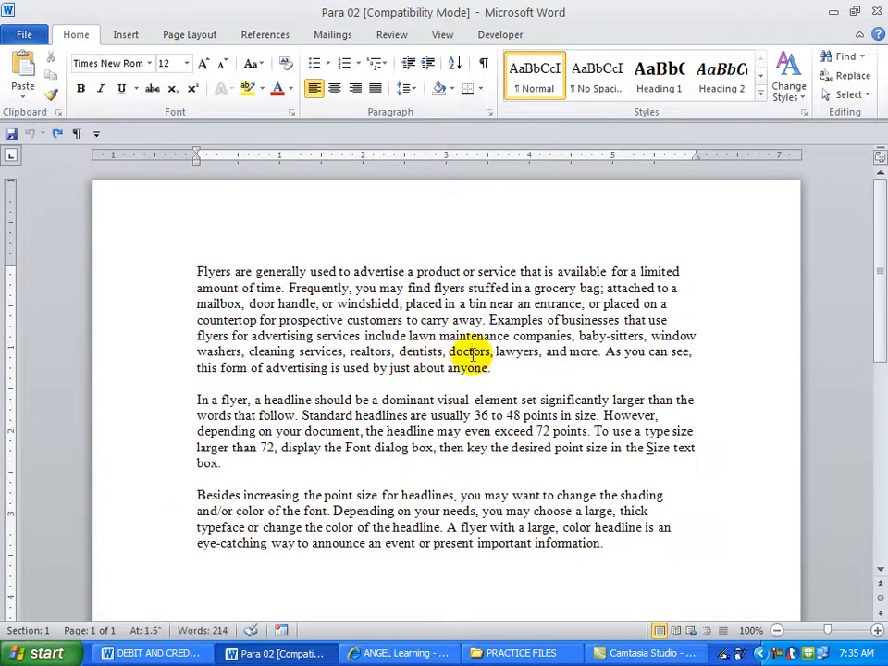
key(Return)
key(Return)
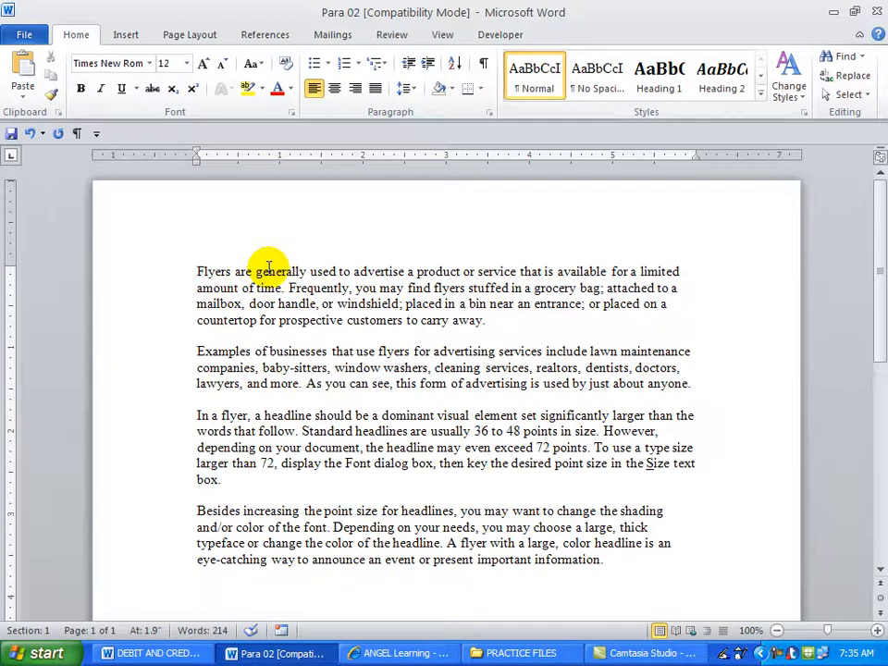
Indent the "Examples of businesses" paragraph 0.5" from the left and right, and remove both indents.
click(427, 67)
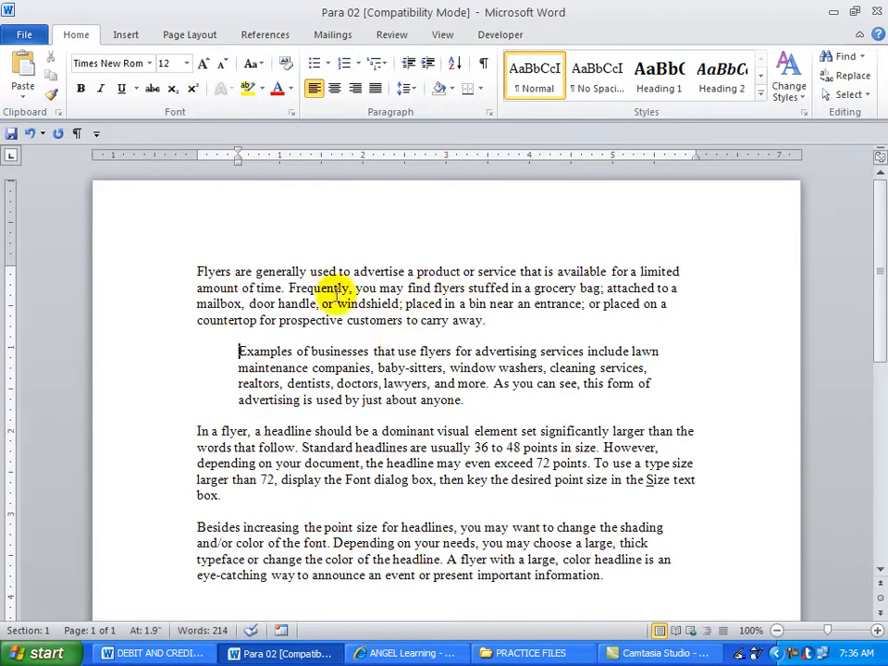
click(489, 112)
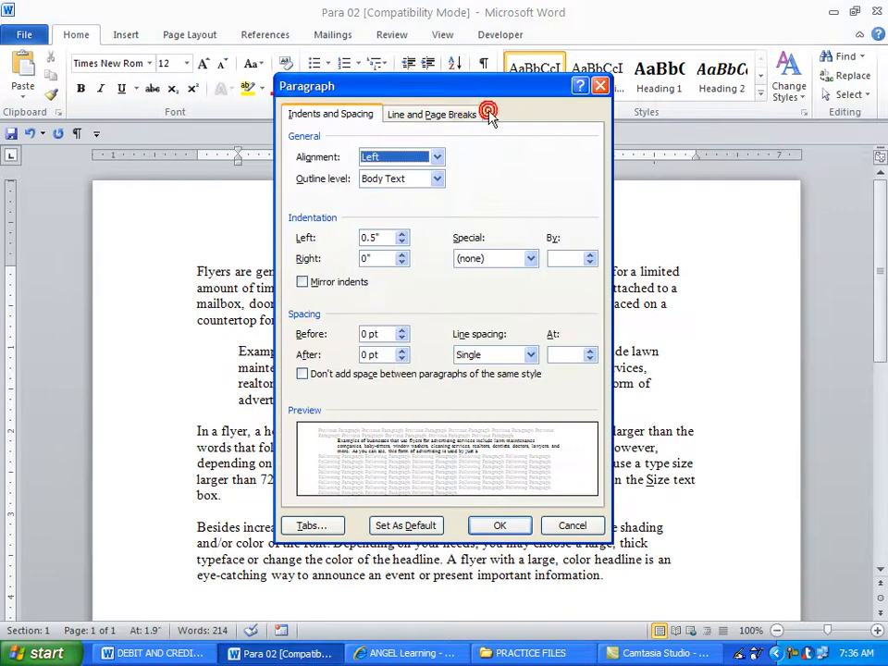
click(401, 255)
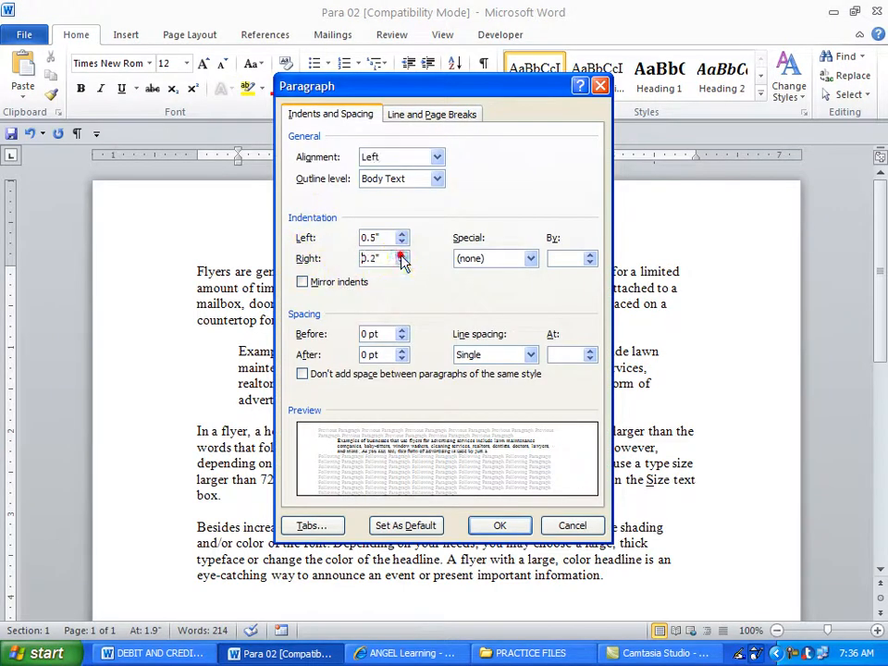
click(402, 255)
click(376, 260)
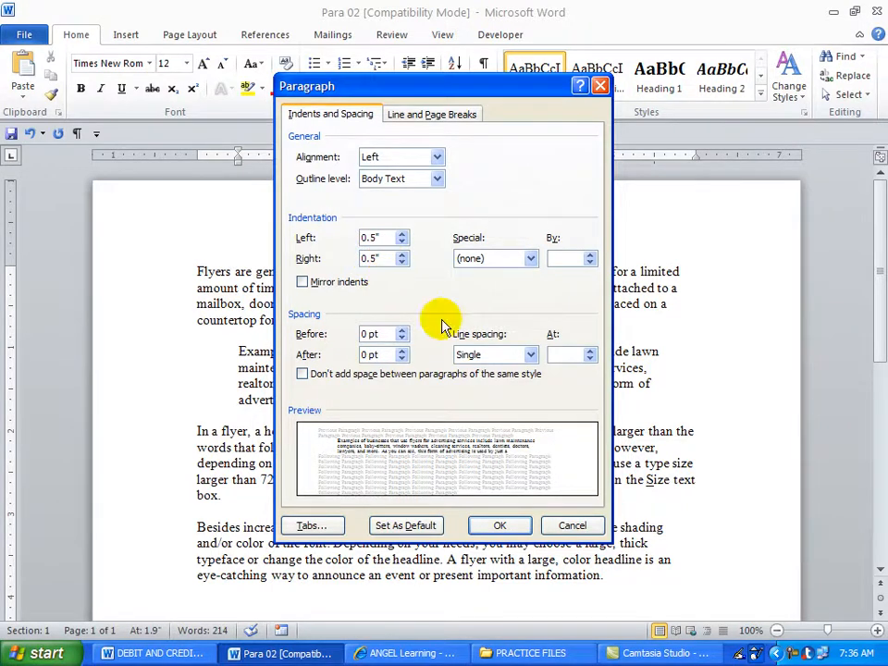
click(487, 534)
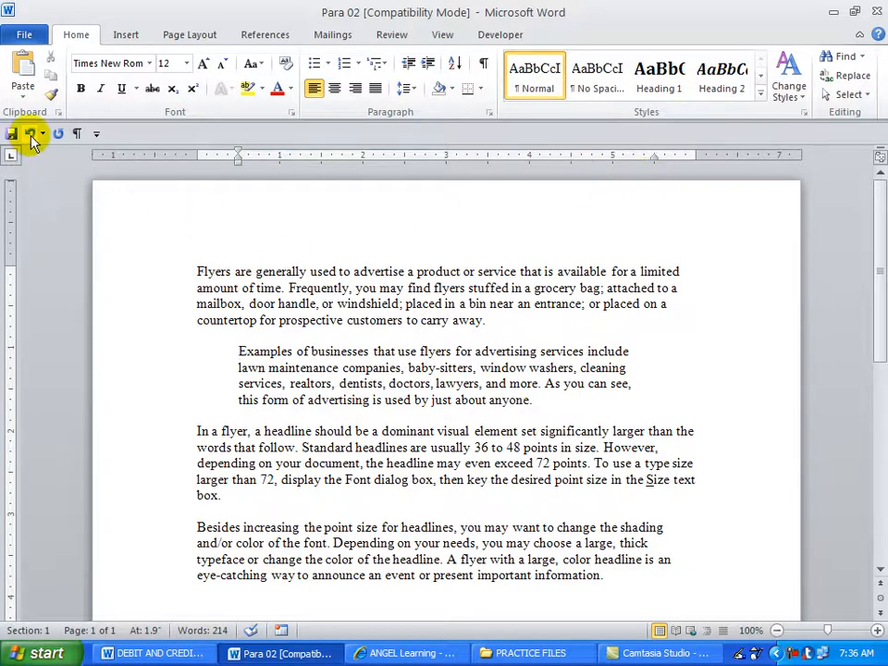
click(409, 67)
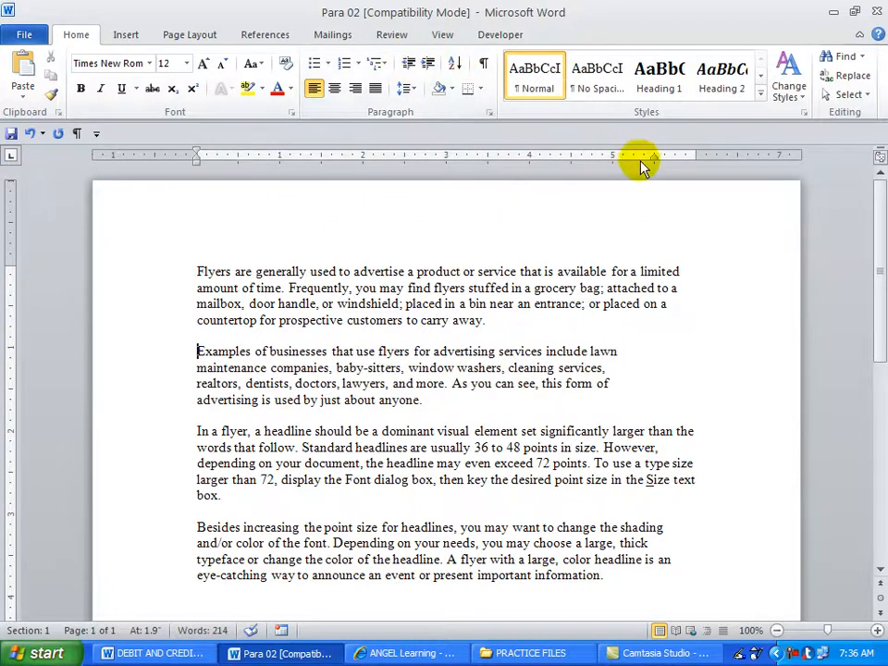
drag(654, 156, 696, 158)
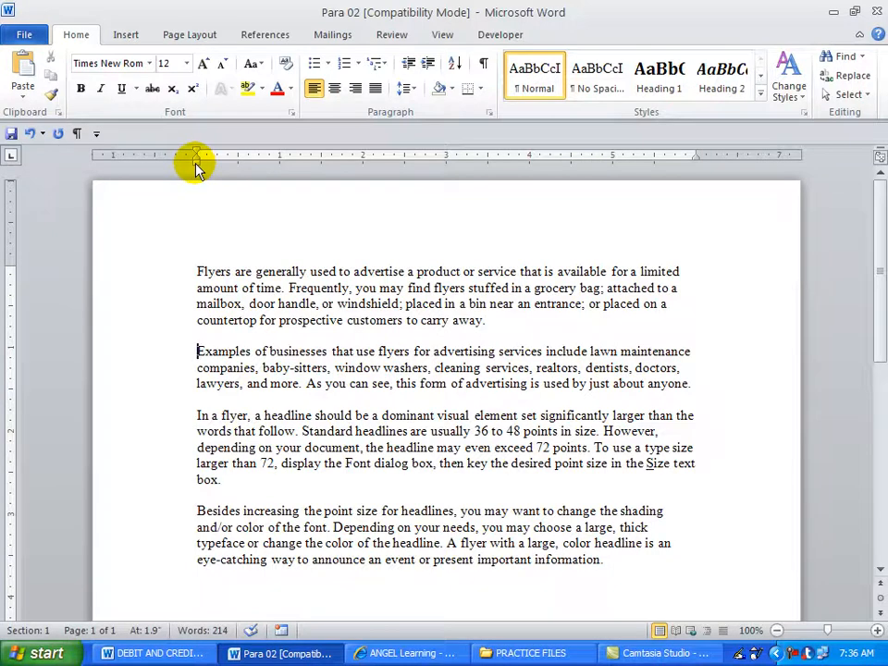
Use the ruler markers to indent the "Examples of businesses" paragraph 0.5" on both sides, and check the values in the paragraph settings.
drag(195, 164, 235, 167)
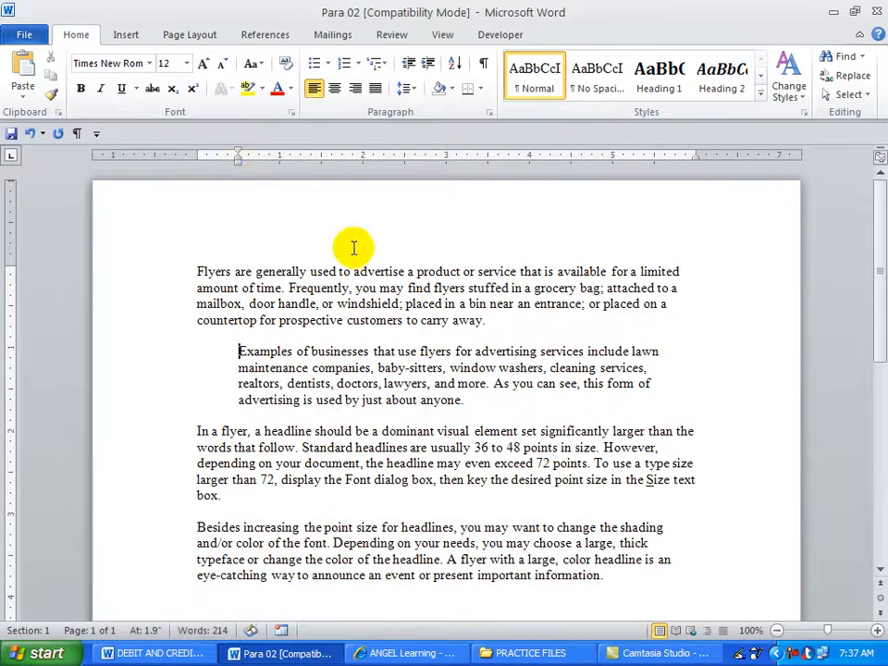
drag(698, 162, 654, 162)
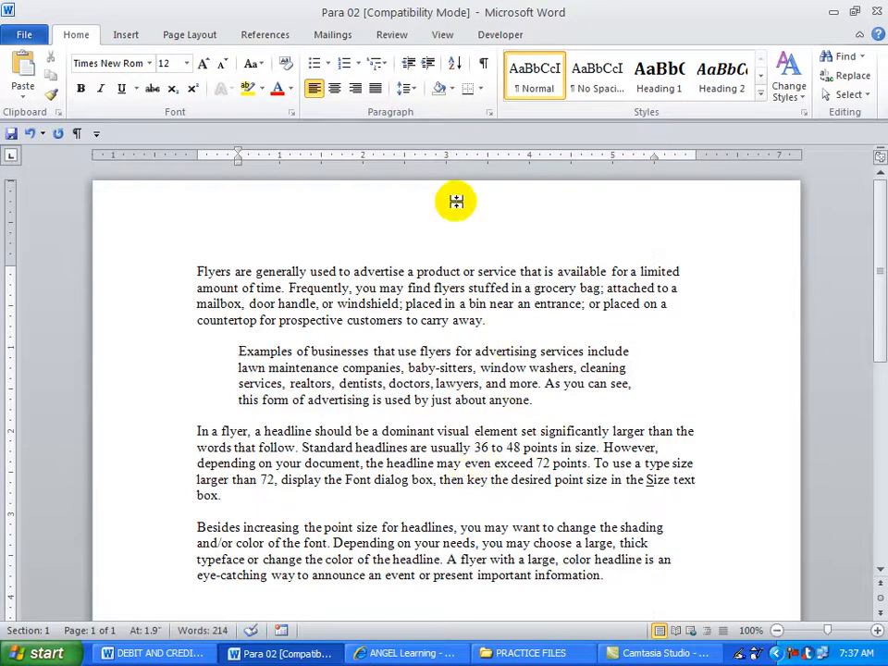
click(488, 115)
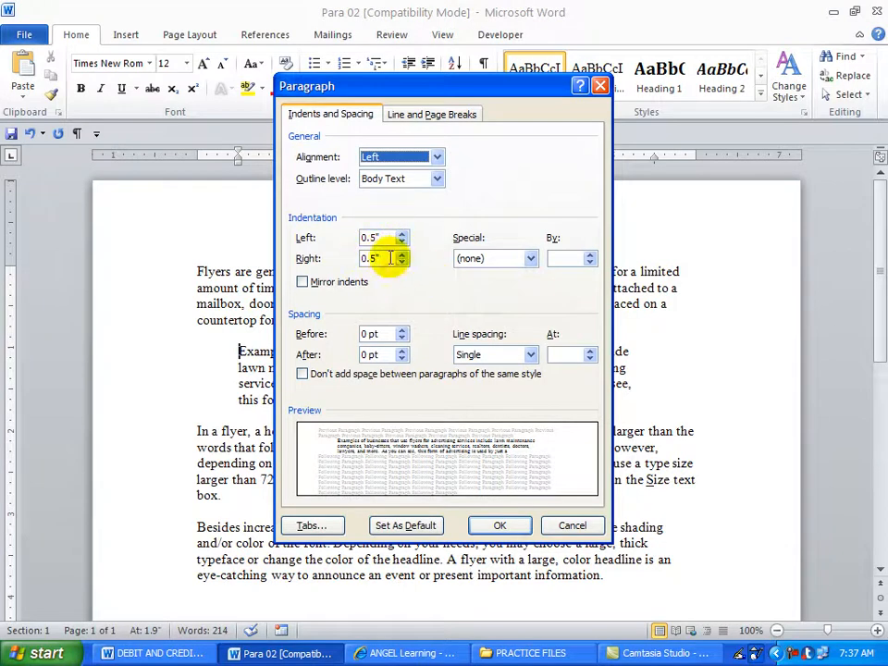
click(569, 526)
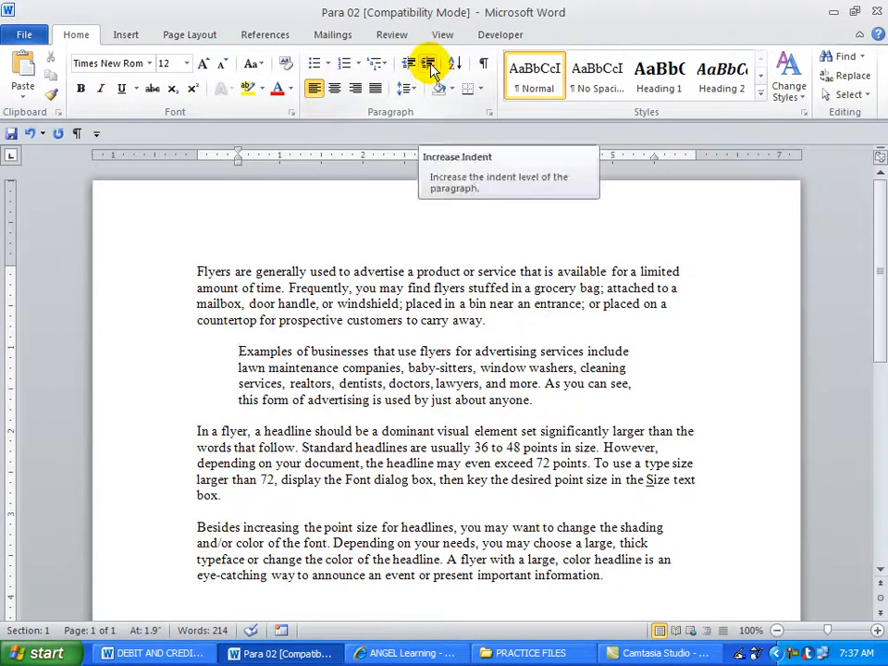
Use the ruler markers to indent the "In a flyer" paragraph 0.75" on both sides, and check the values in the paragraph settings.
click(200, 431)
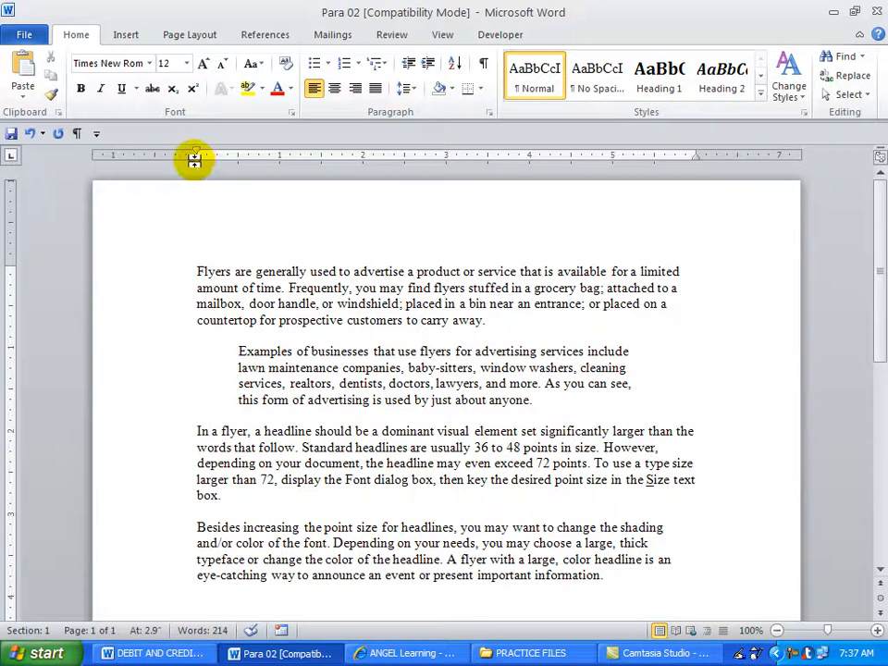
drag(196, 164, 233, 165)
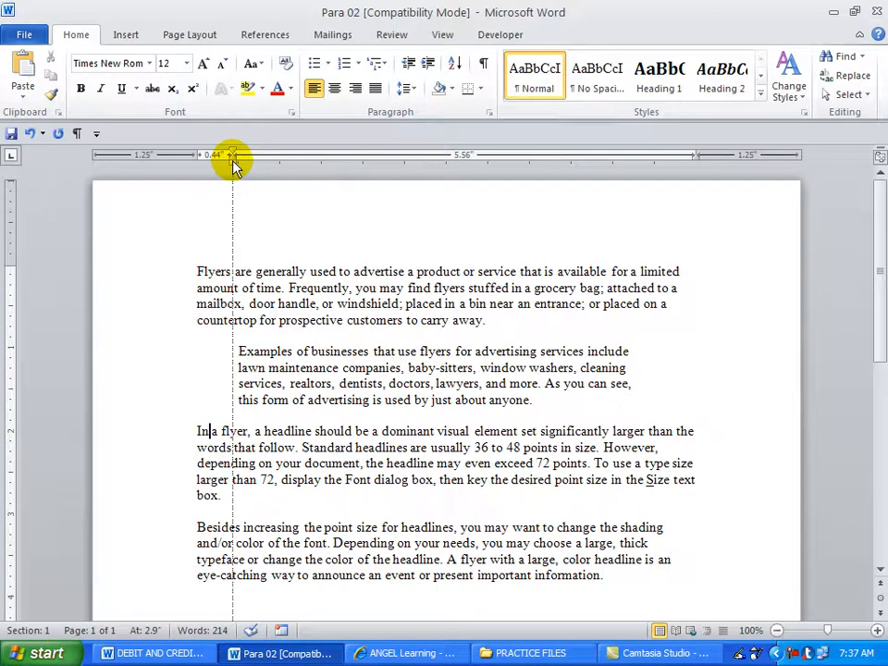
drag(233, 164, 258, 165)
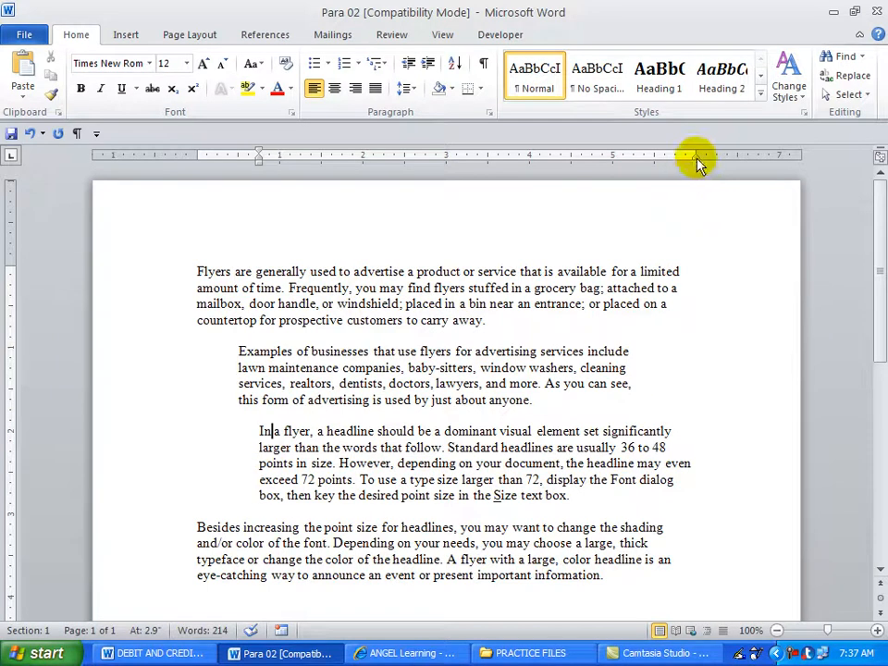
drag(697, 157, 634, 159)
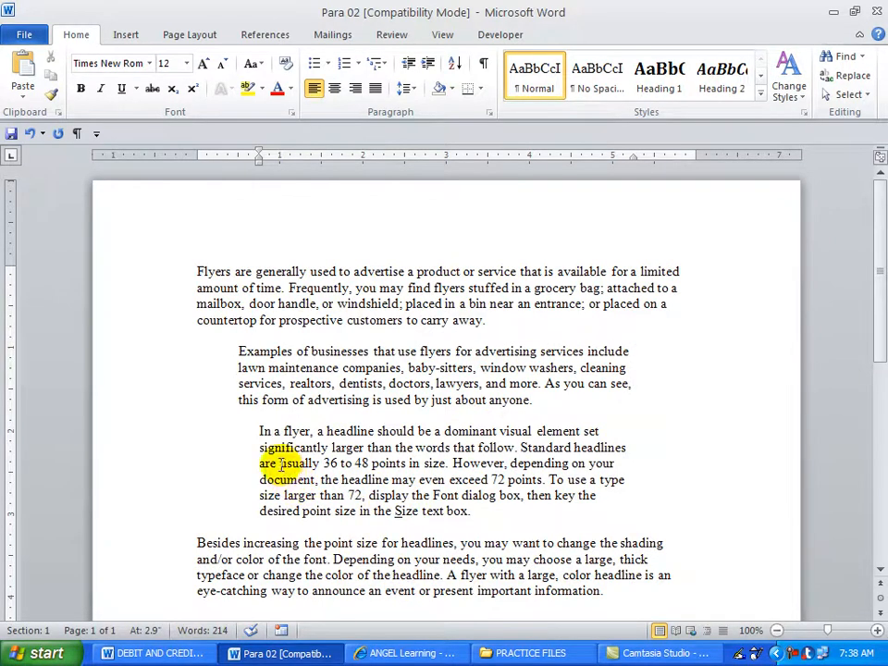
click(488, 112)
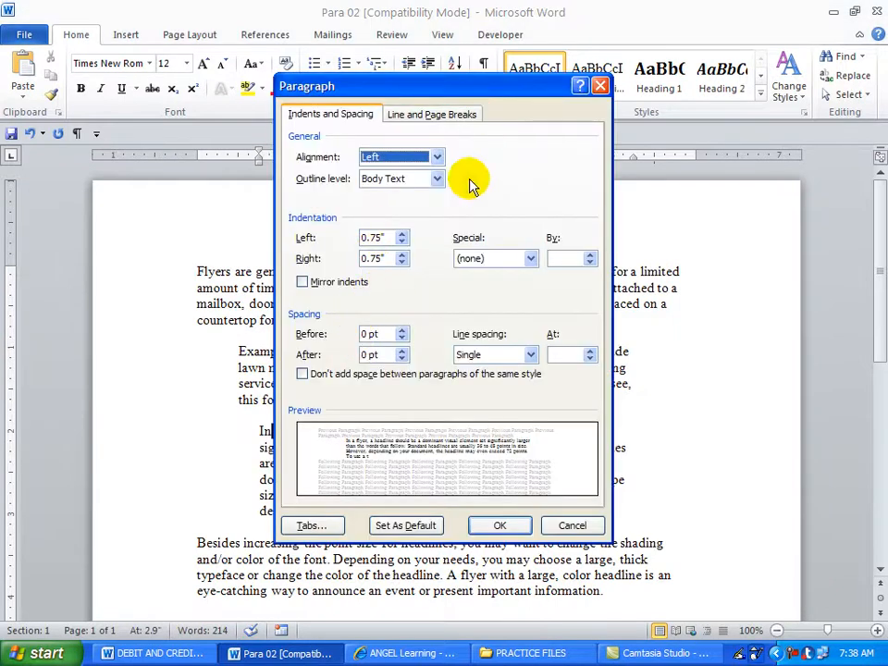
click(400, 265)
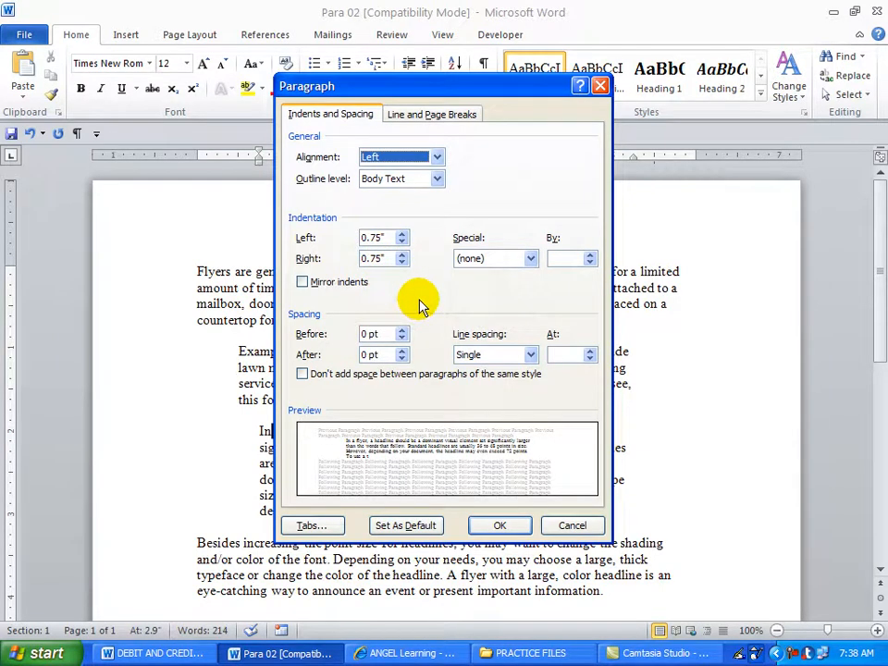
click(566, 527)
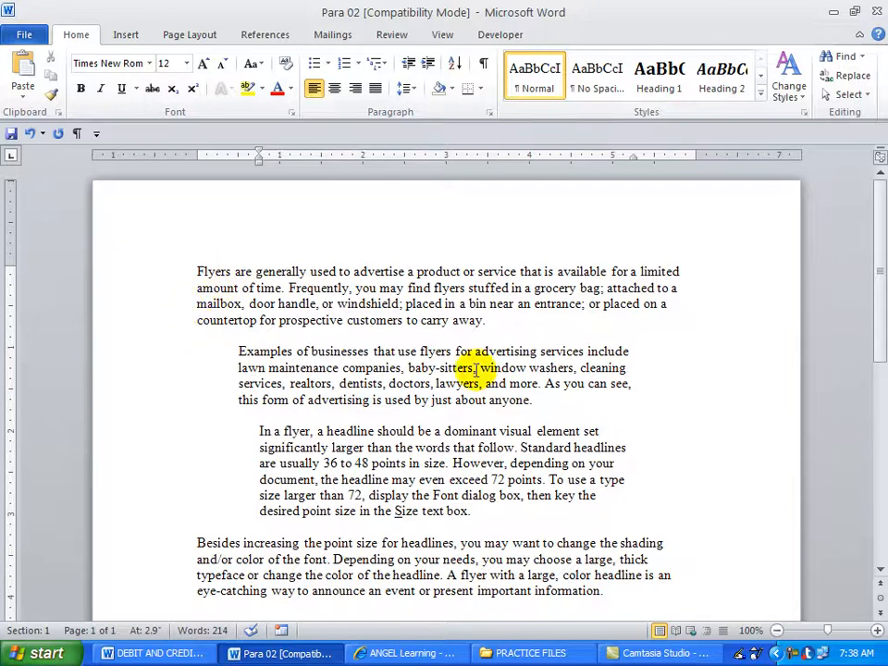
Format the word "generally" in the first paragraph as Arial Black, size 16, red, with yellow highlighting.
double_click(269, 270)
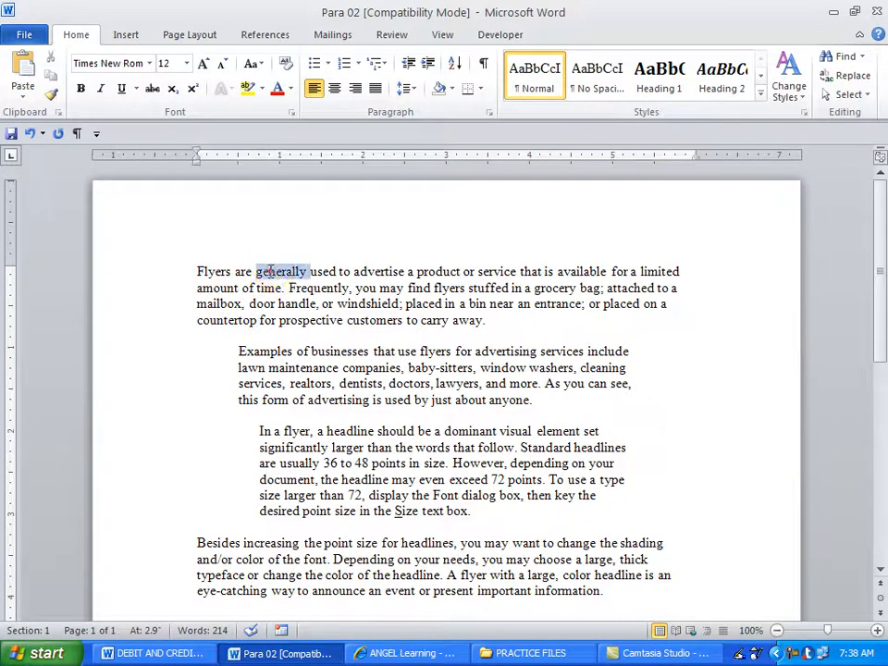
click(150, 64)
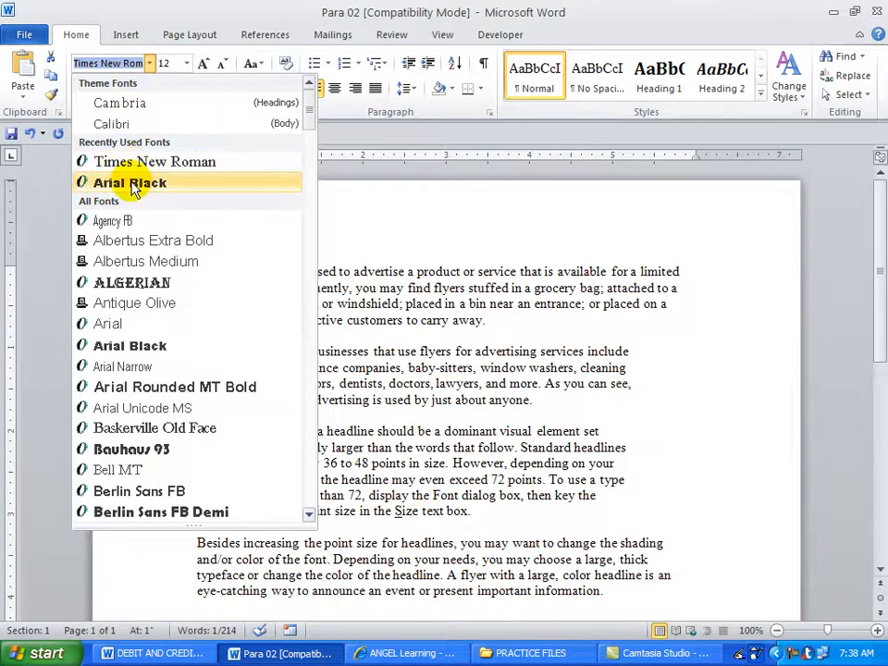
click(165, 182)
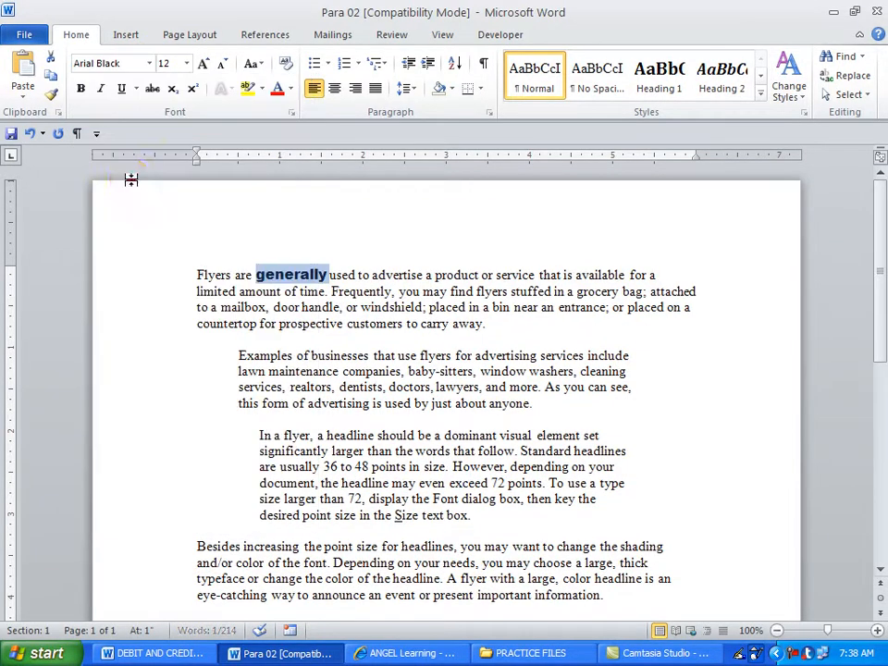
click(186, 62)
click(164, 170)
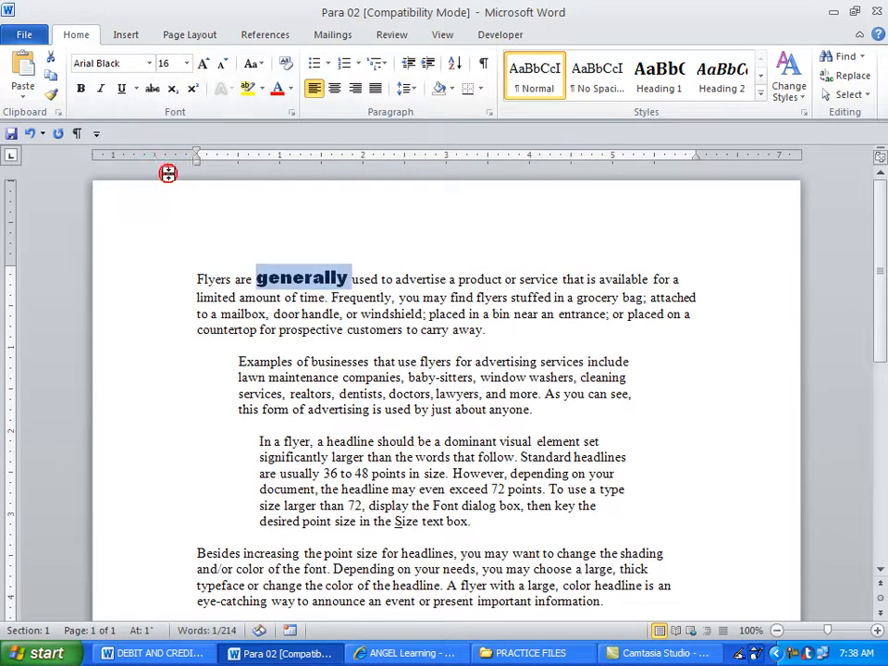
click(276, 89)
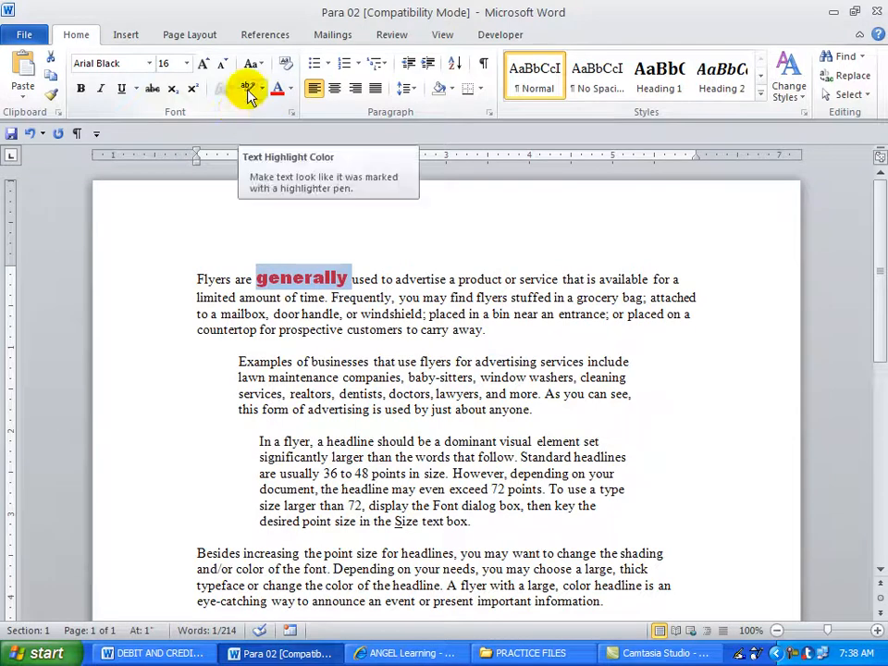
click(246, 89)
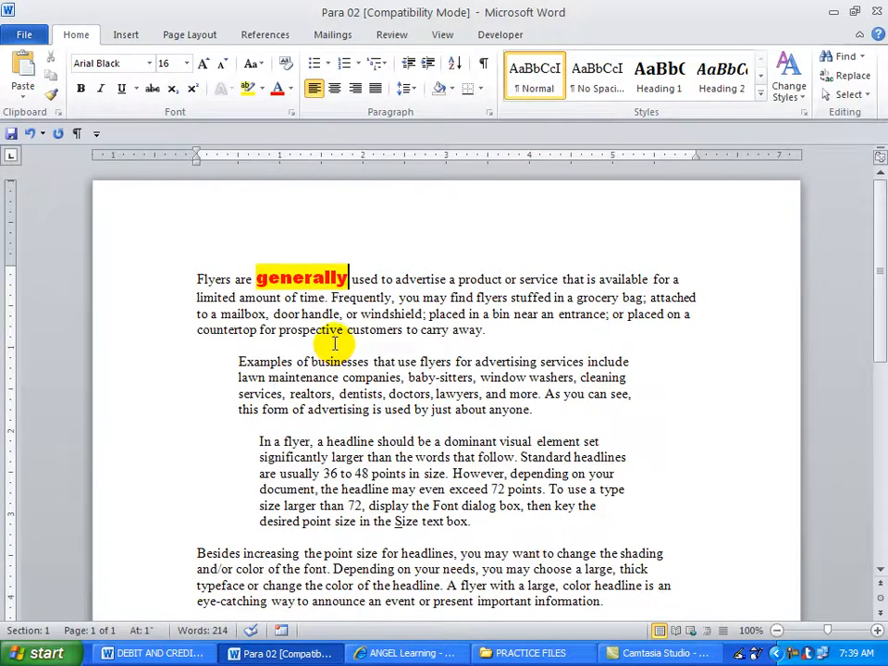
Copy the formatting of "generally" to the word "available" in the first paragraph with a single-use Format Painter.
double_click(286, 280)
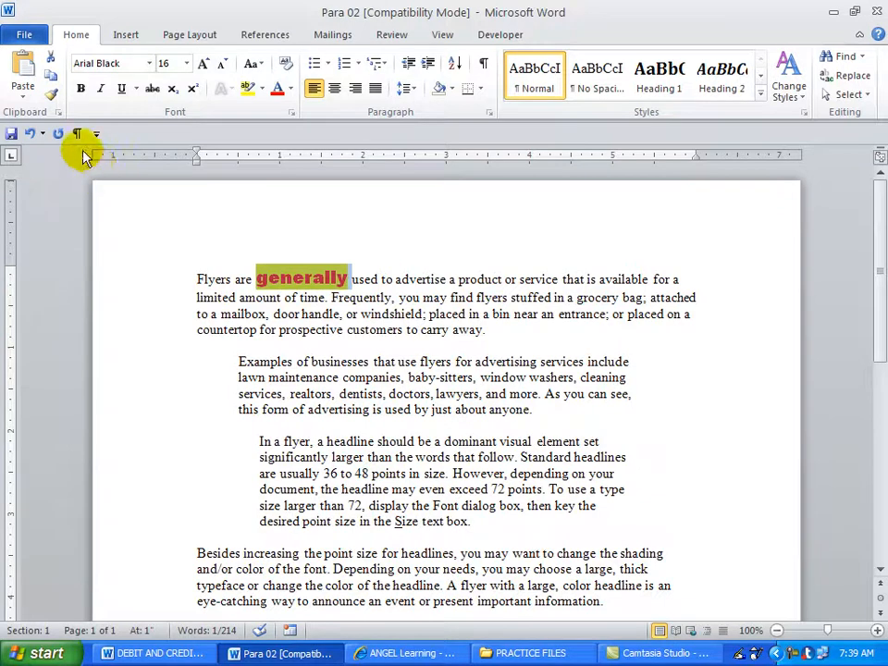
click(52, 96)
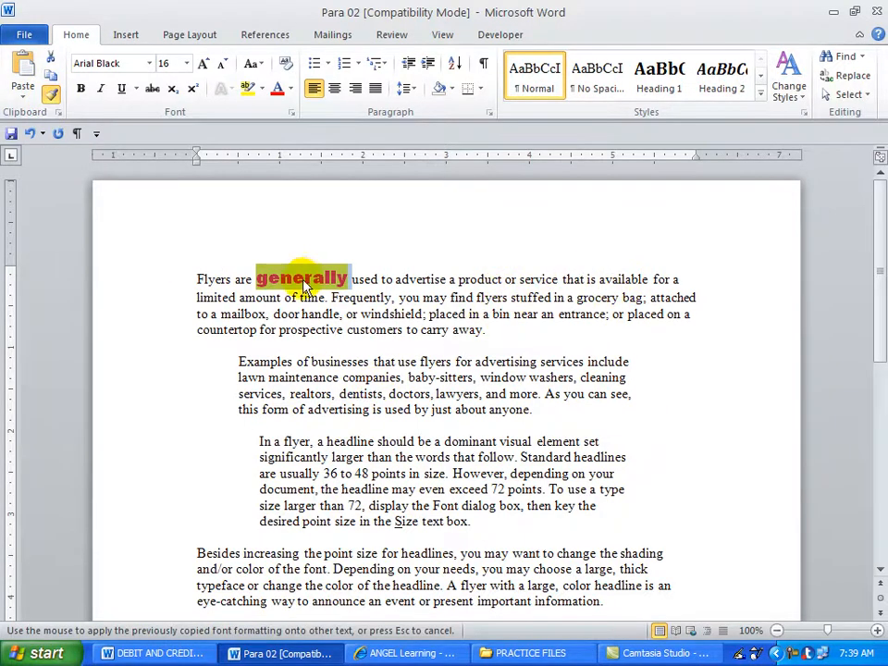
click(609, 279)
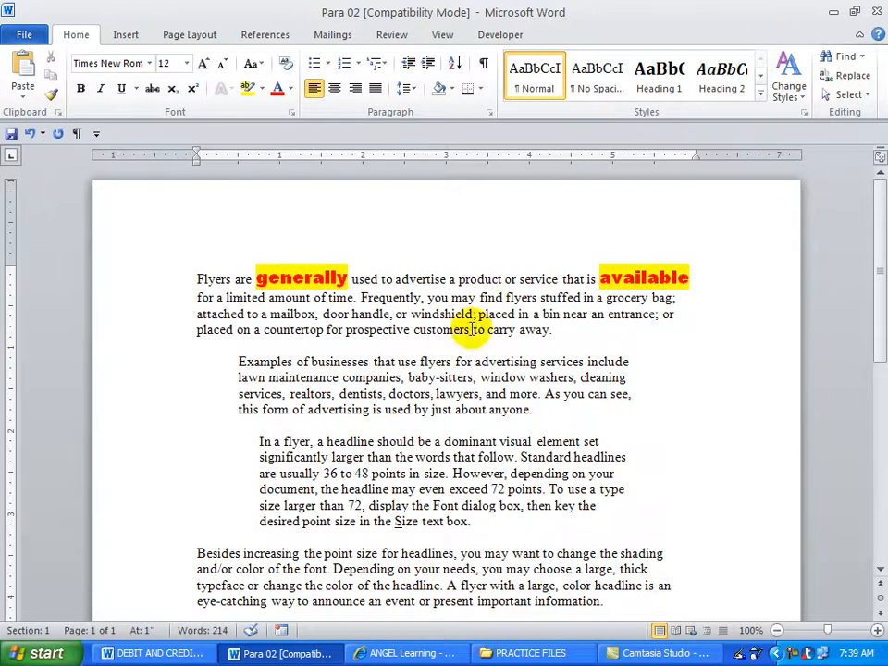
click(432, 360)
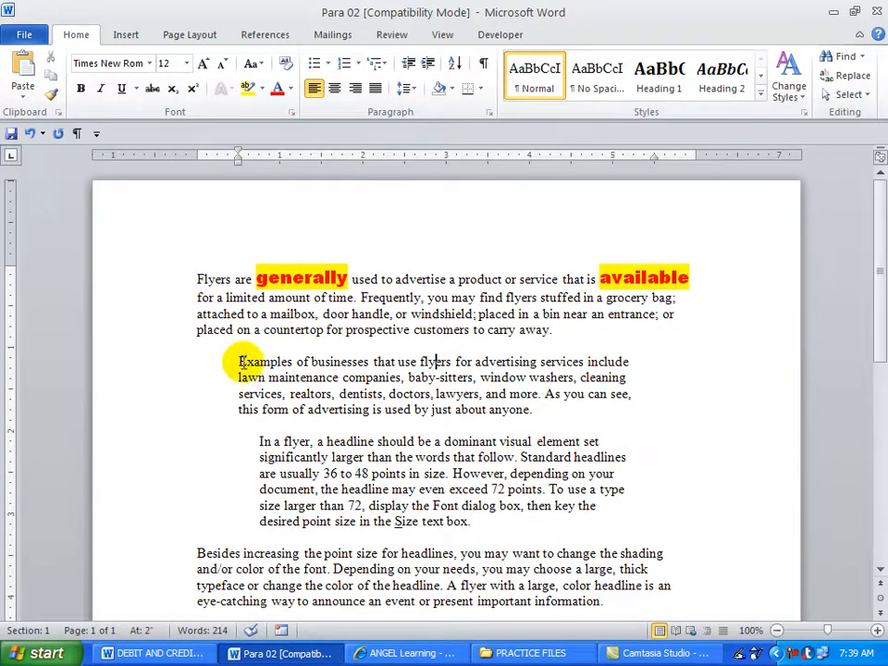
With Format Painter locked on, copy the formatting of "generally" to "Examples", "flyers for advertising", "As you can see" and "should", and turn it off.
double_click(279, 276)
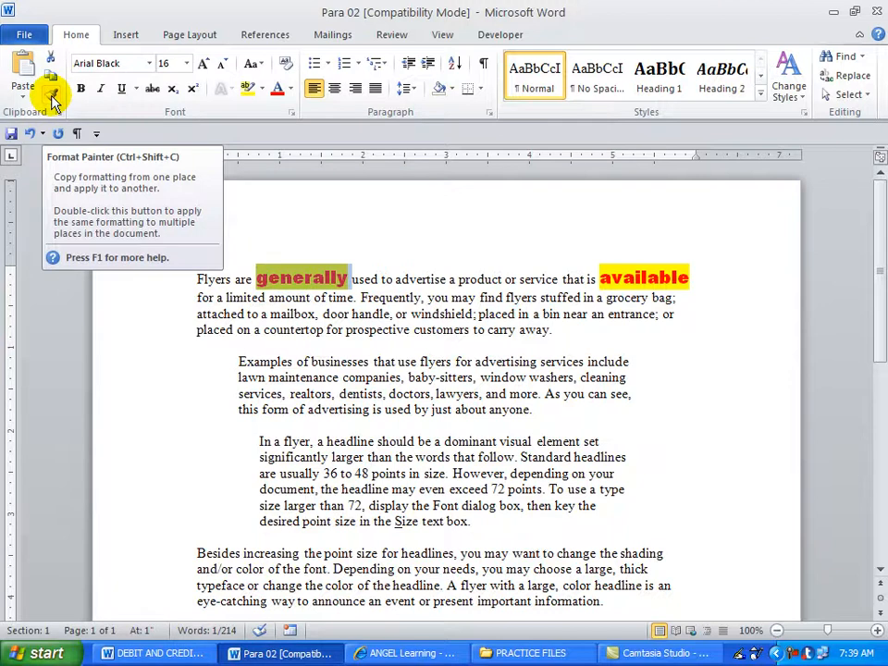
click(52, 98)
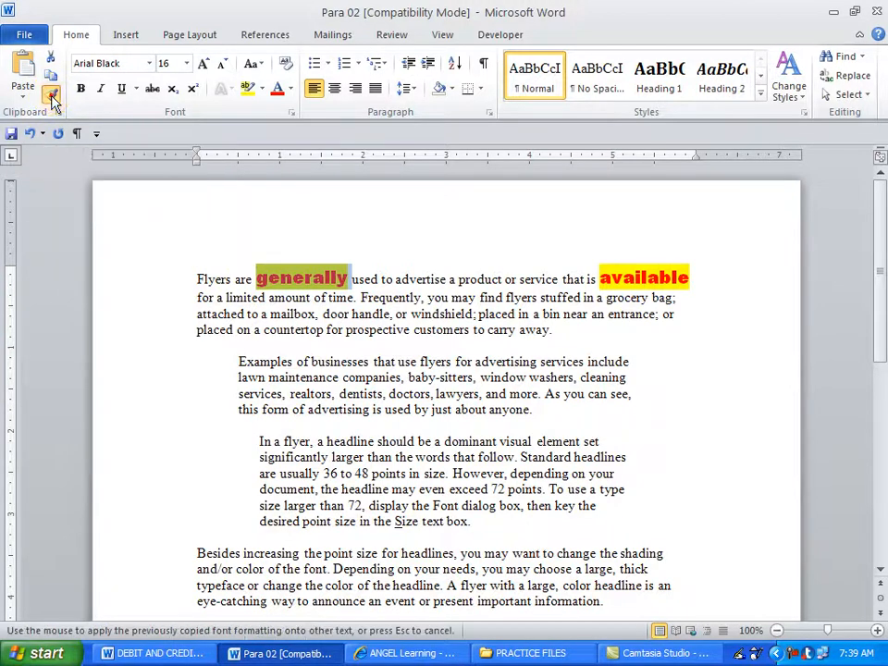
click(245, 363)
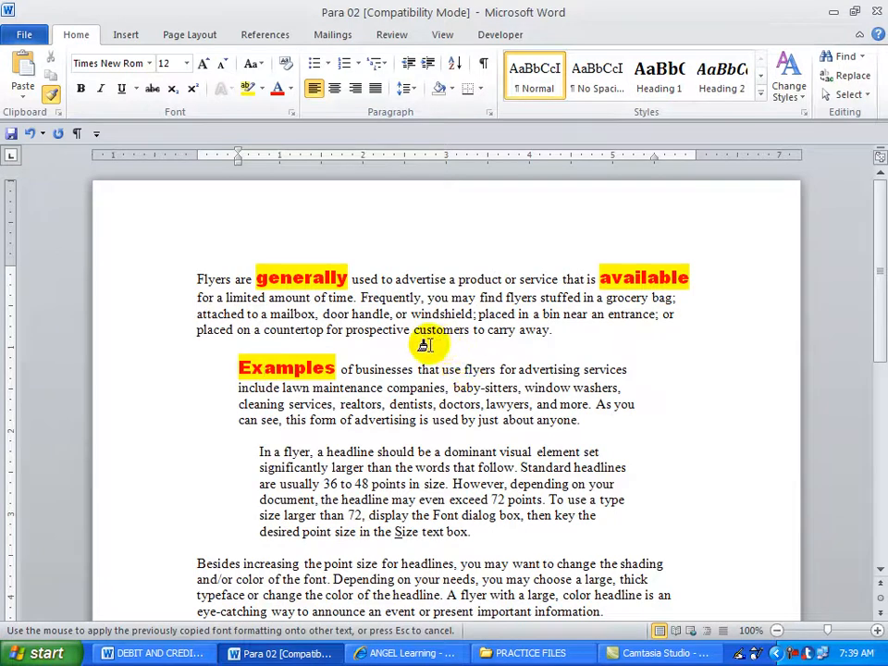
drag(464, 369, 581, 370)
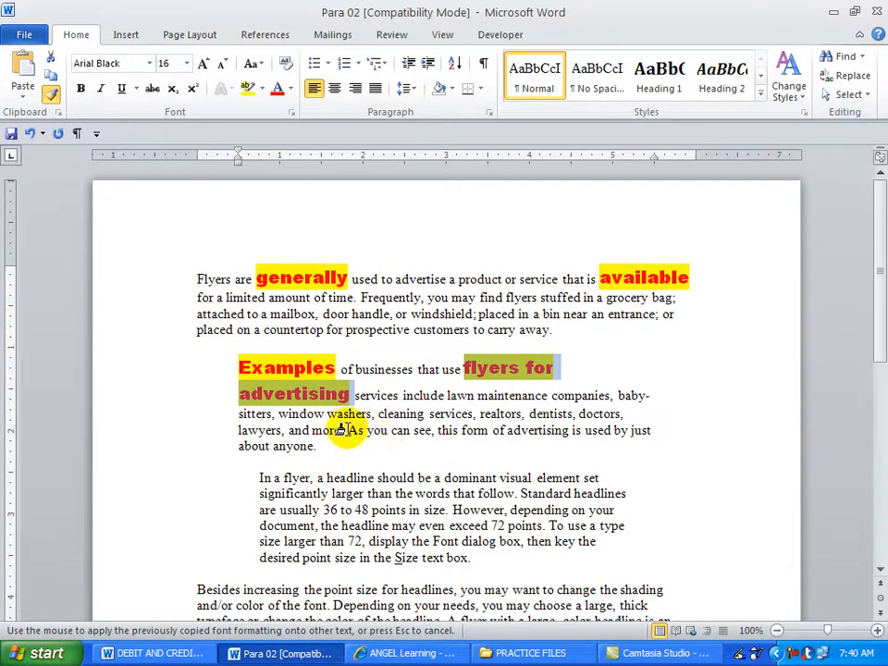
drag(347, 429, 431, 431)
click(399, 490)
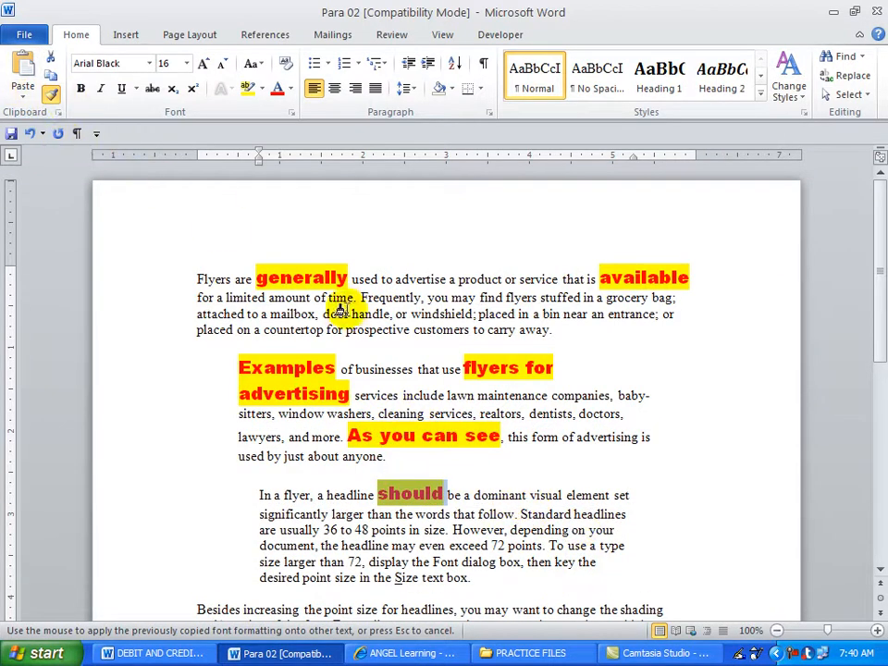
click(52, 98)
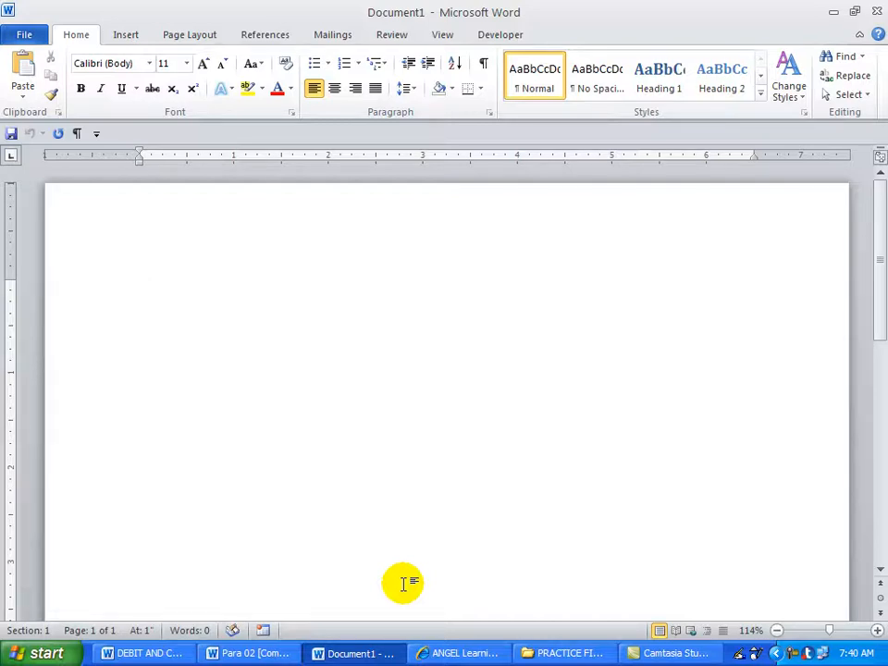
text(READ)
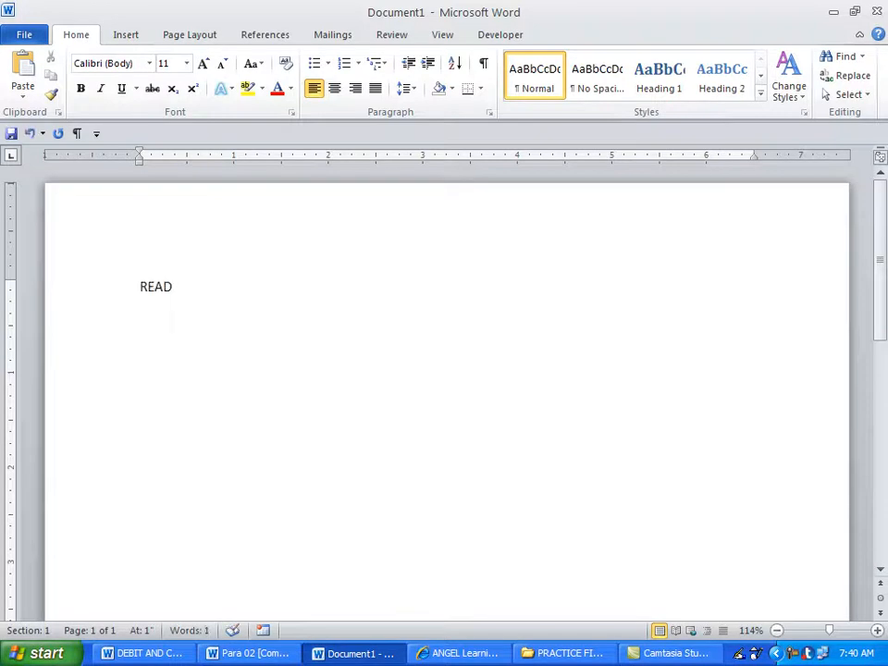
key(BackSpace)
key(BackSpace)
key(BackSpace)
key(BackSpace)
Enter "Read the chapter", "Wash the car" and "Pick up dry cleaning" separated by line breaks, plus the paragraph "Now is the time for all good men".
text(read the chapter)
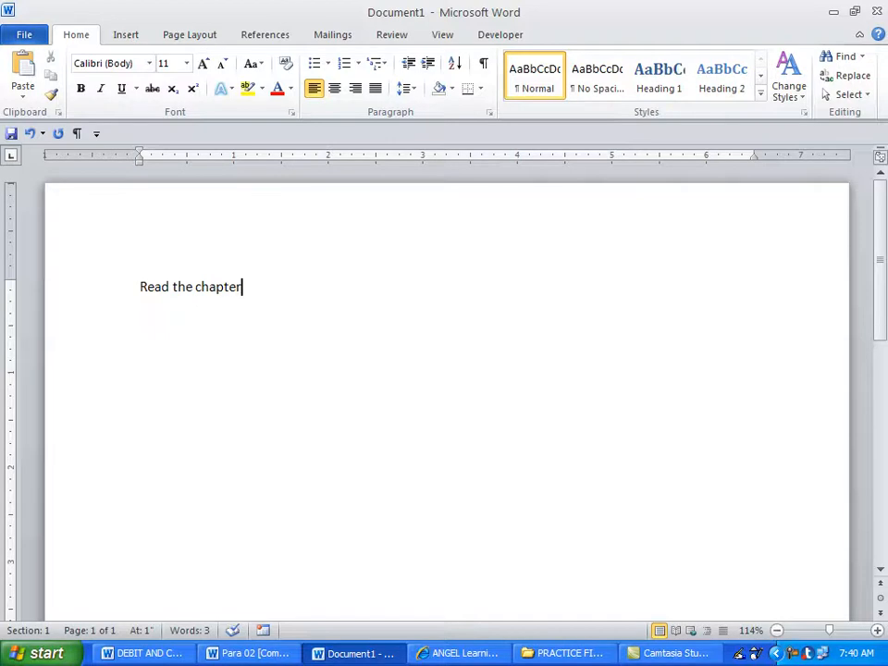
key(Return)
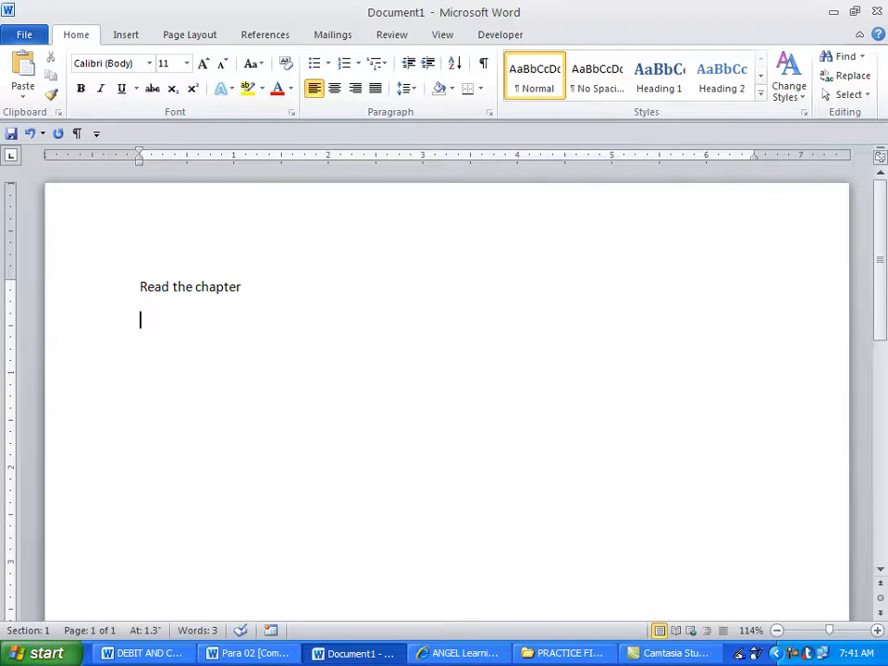
key(BackSpace)
key(Return)
text(W)
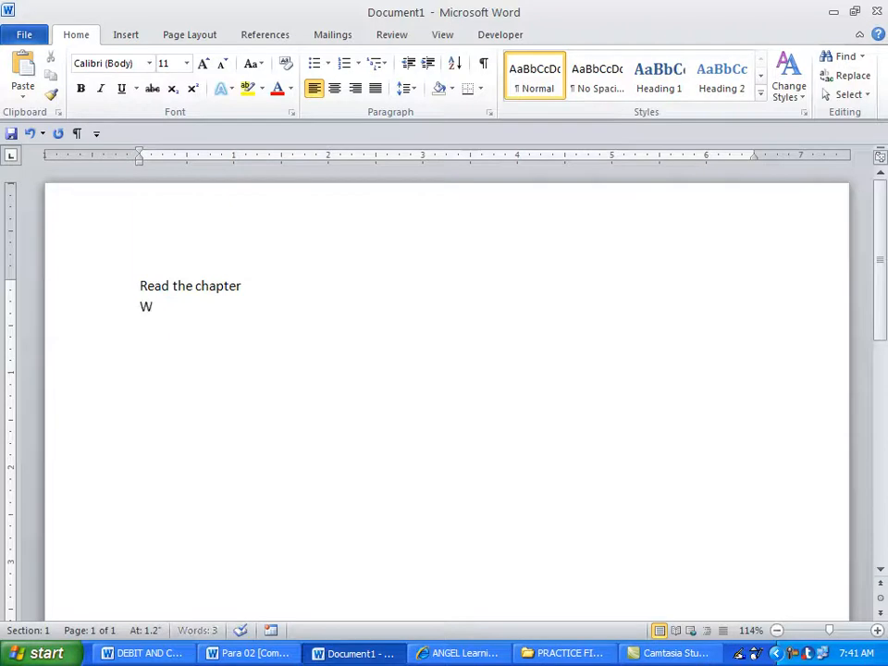
text(ash the car )
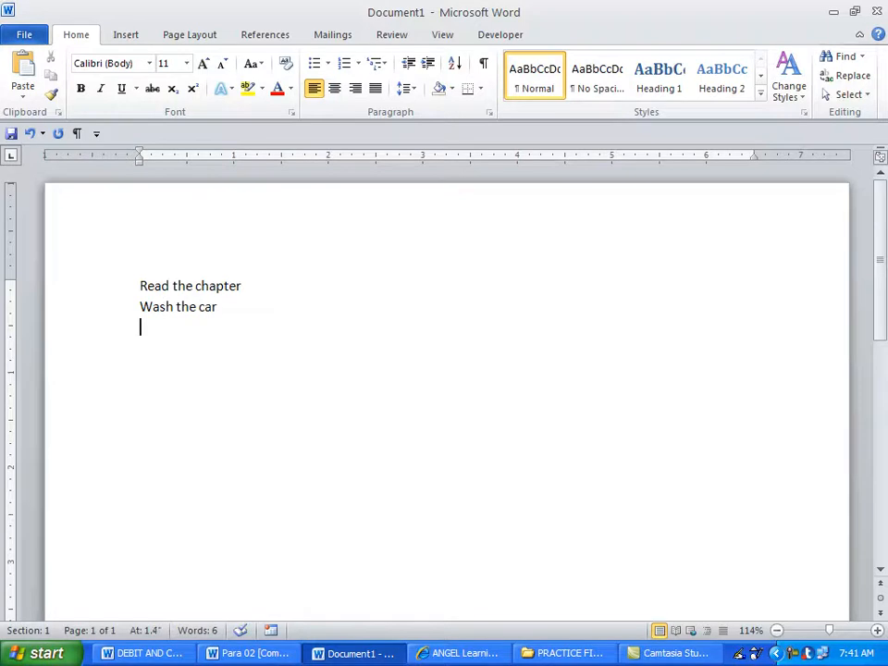
text(Pick up dry )
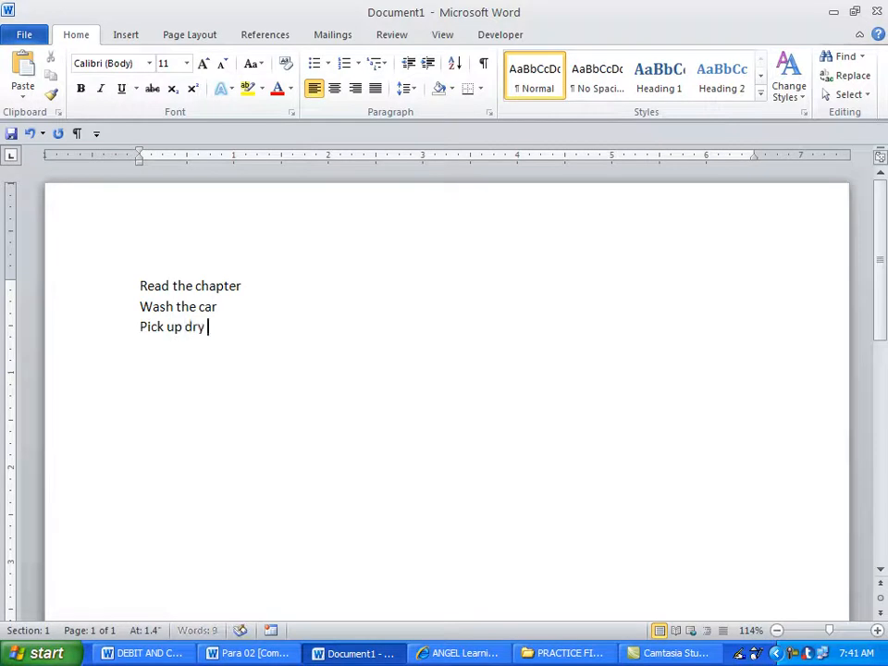
text(cleaning)
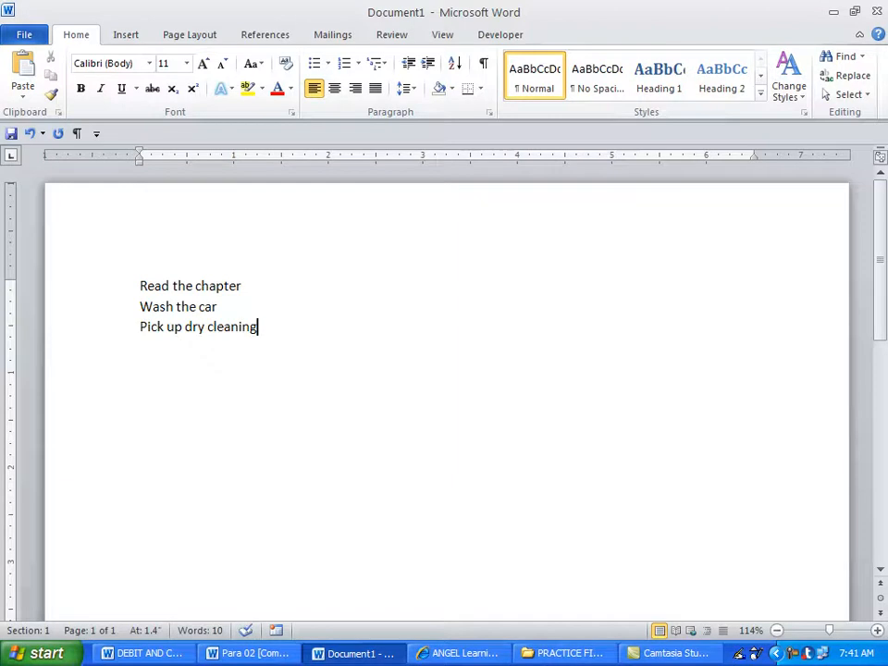
key(Return)
text(Now is the time for all good men)
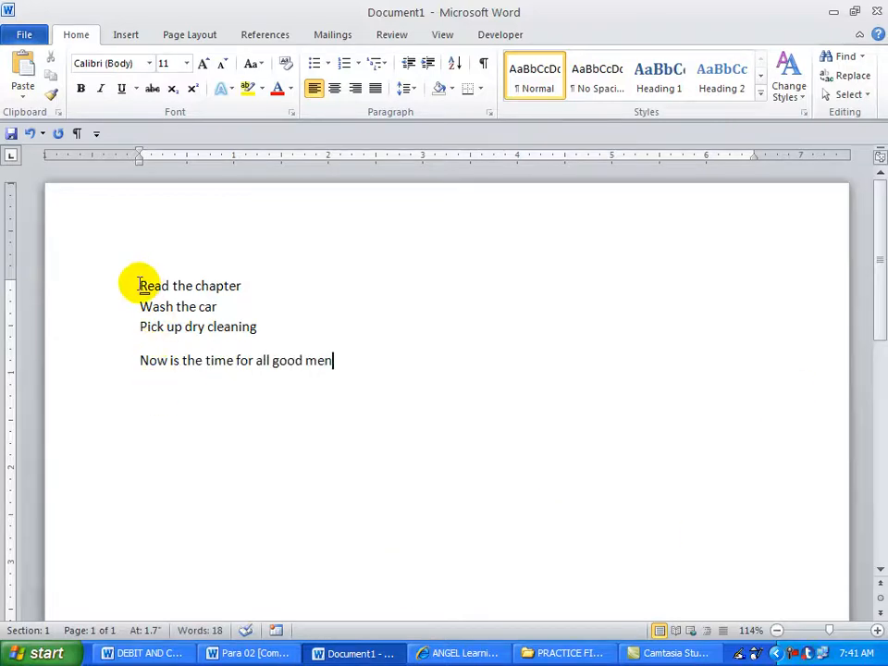
Apply the default bullet to the three list lines that are separated by line breaks.
drag(140, 286, 260, 326)
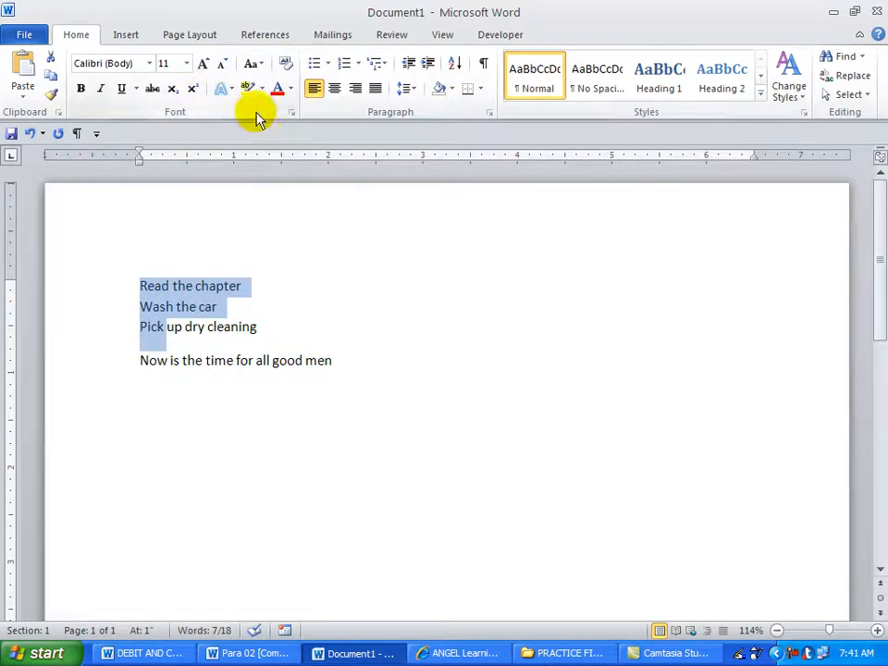
click(313, 67)
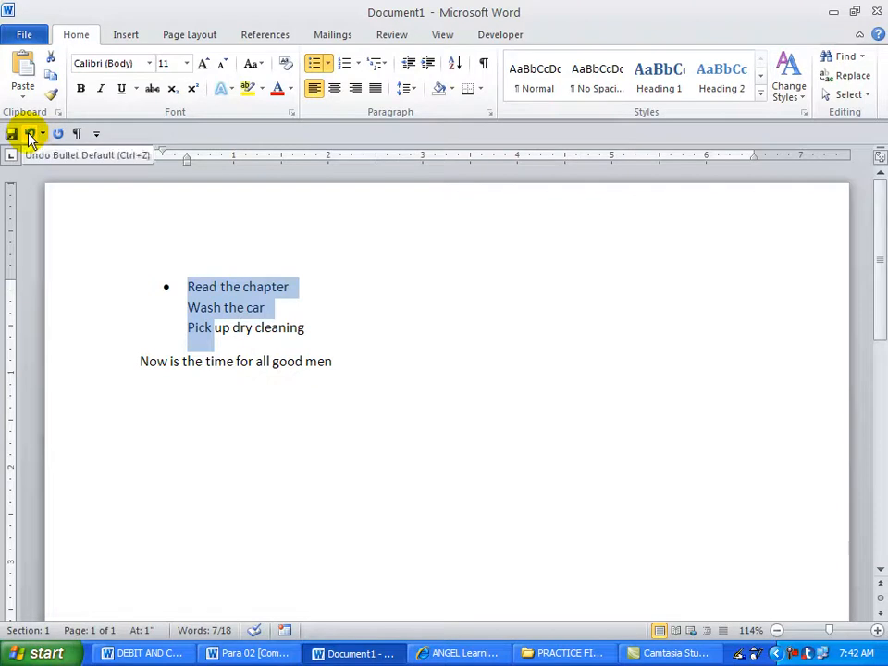
drag(212, 343, 199, 294)
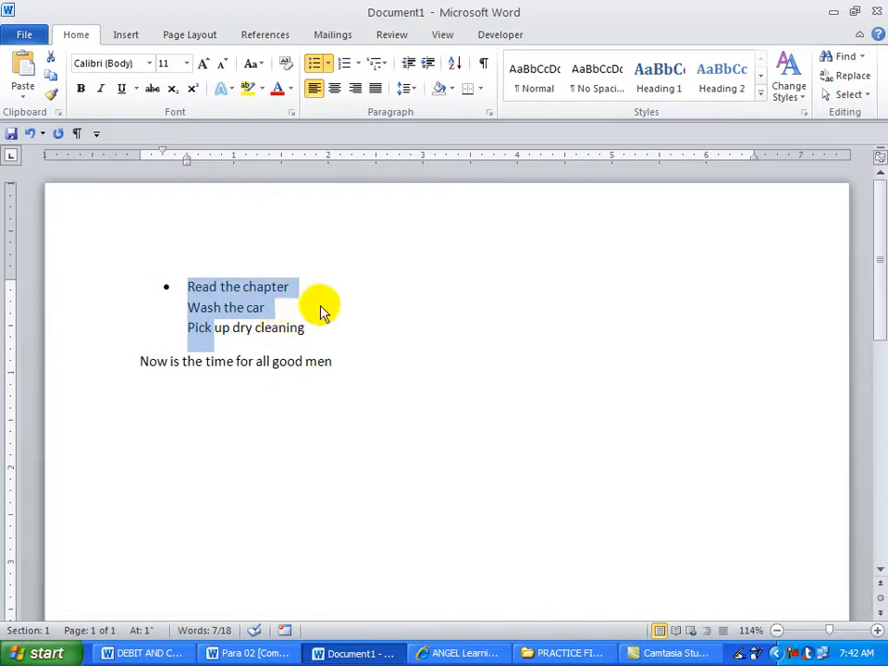
Start a new paragraph below "Now is the time for all good men" and set its spacing after to 0 pt.
click(337, 363)
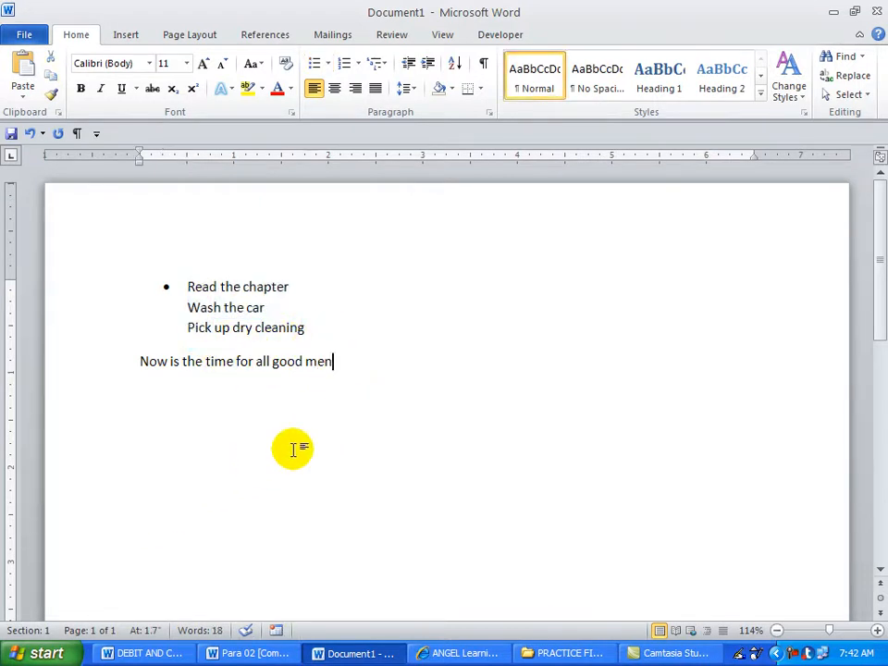
key(Return)
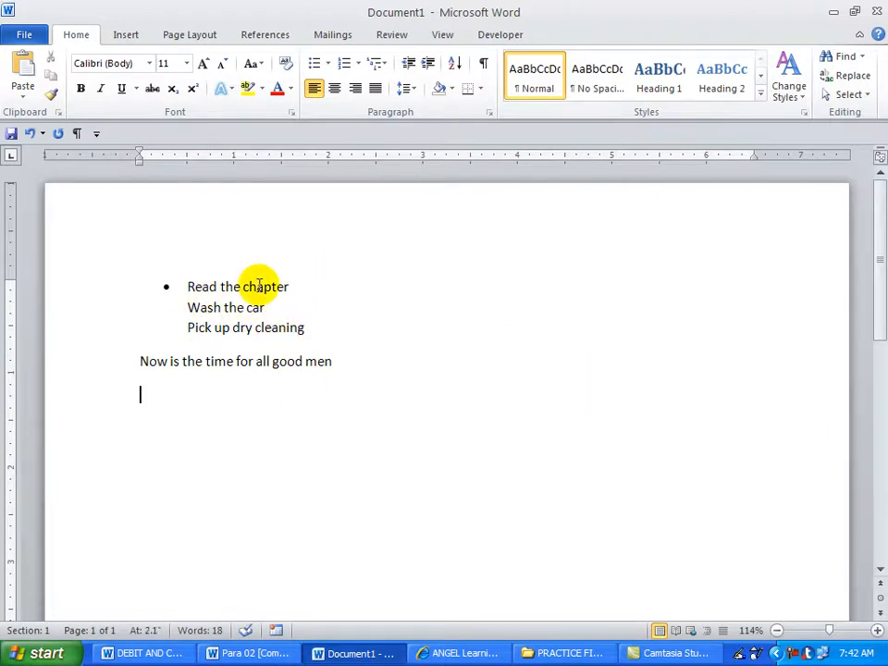
click(491, 113)
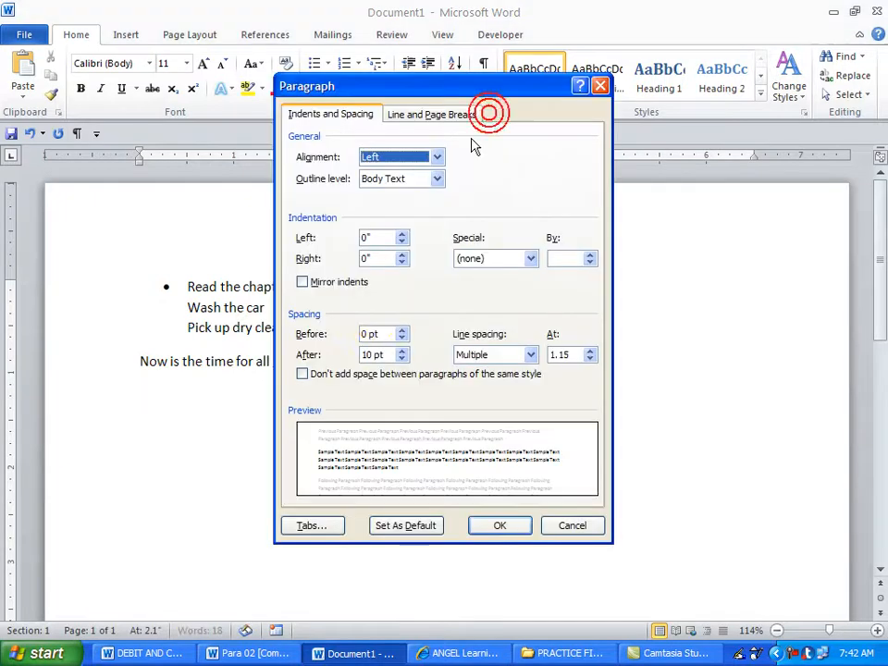
click(402, 359)
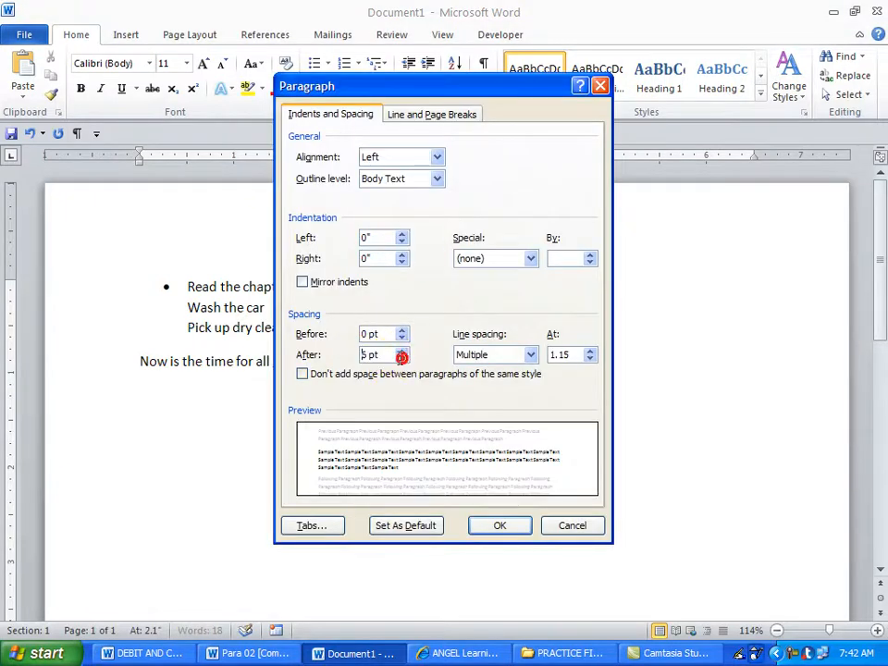
double_click(381, 356)
text(0)
click(492, 525)
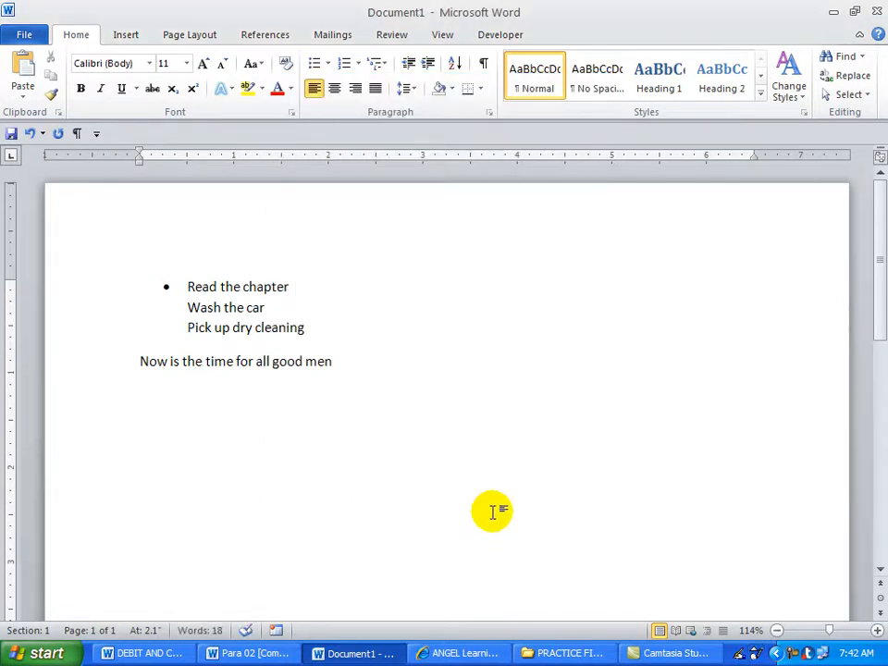
Enter "Read the chapter", "Wash the car" and "Pick up dry cleaning" as three separate paragraphs.
text(Read the chapter)
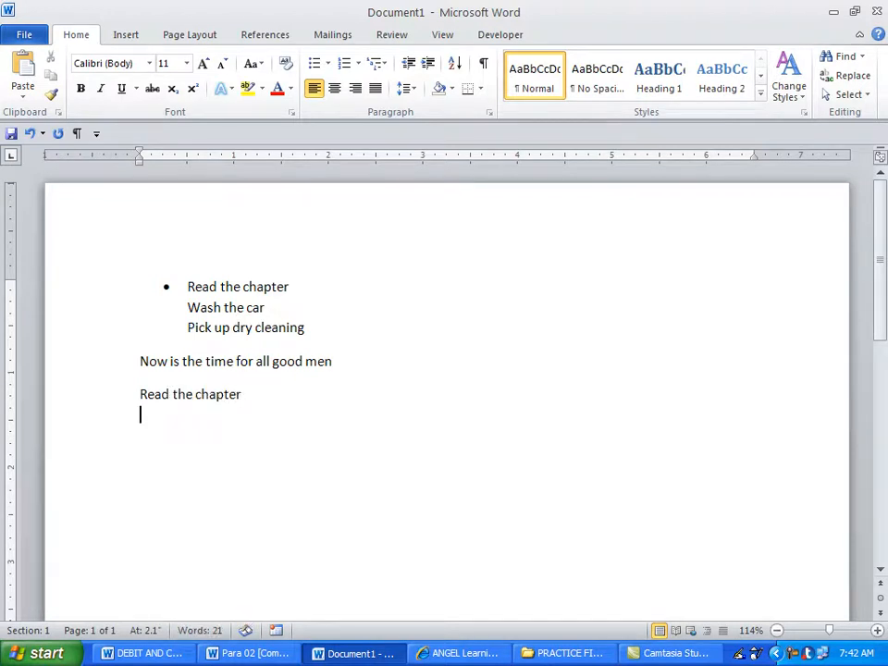
key(Return)
text(Wash the car)
key(Return)
text(Pick up dr)
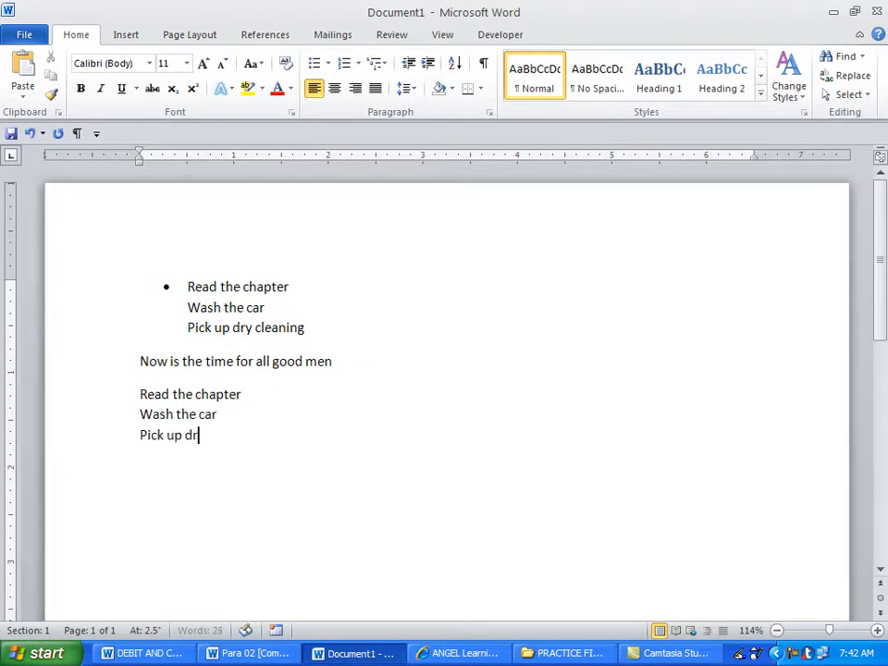
text(in)
key(BackSpace)
key(BackSpace)
key(BackSpace)
text(leaning)
Leave an empty paragraph below the second list and add the sentence "Now is the time for all good men to come".
key(Return)
key(Return)
text(Now is the time f)
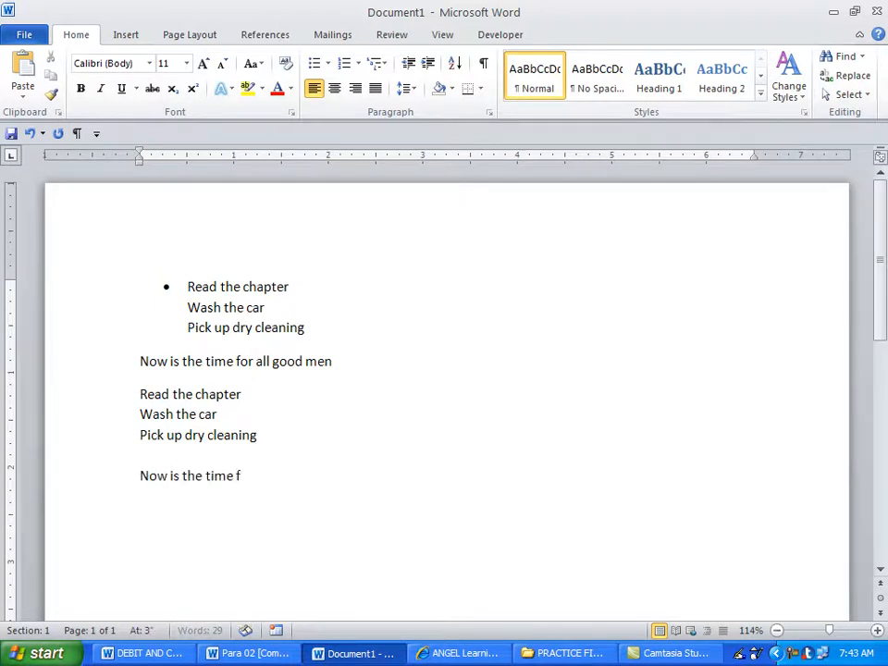
text(or all good men to come)
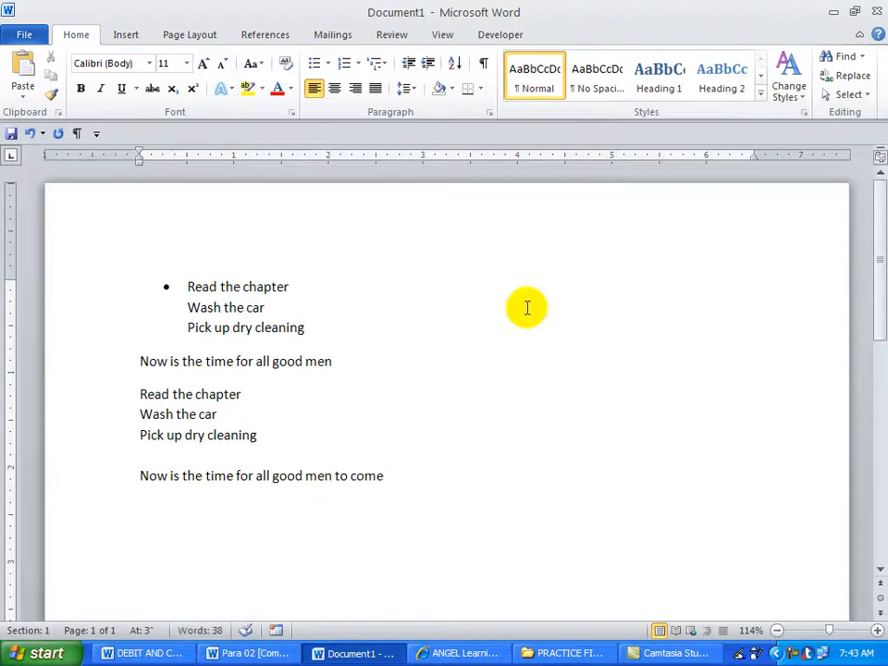
Show the formatting marks and apply the default bullet to the three separate paragraphs of the second list.
click(483, 63)
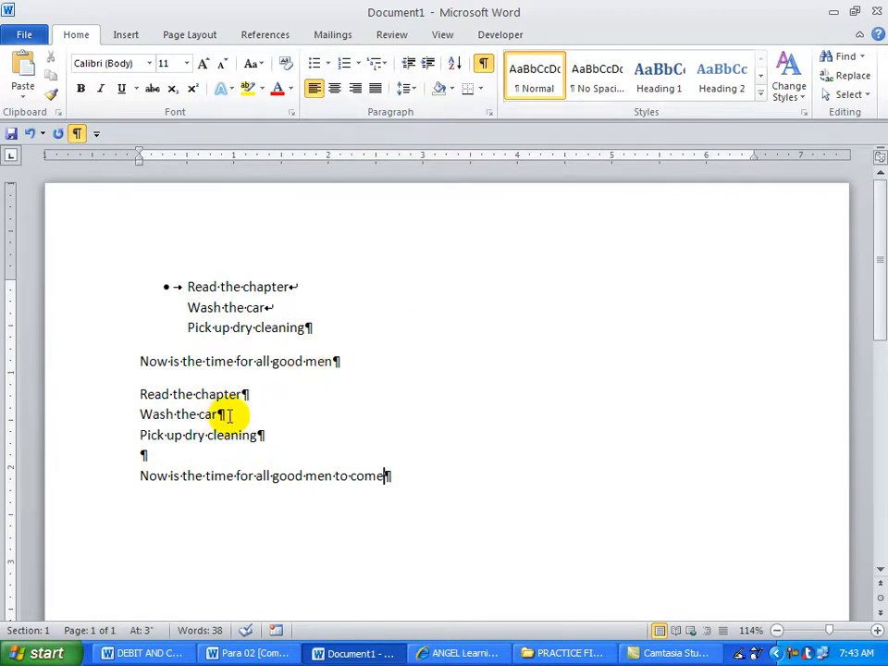
click(138, 393)
drag(138, 394, 164, 436)
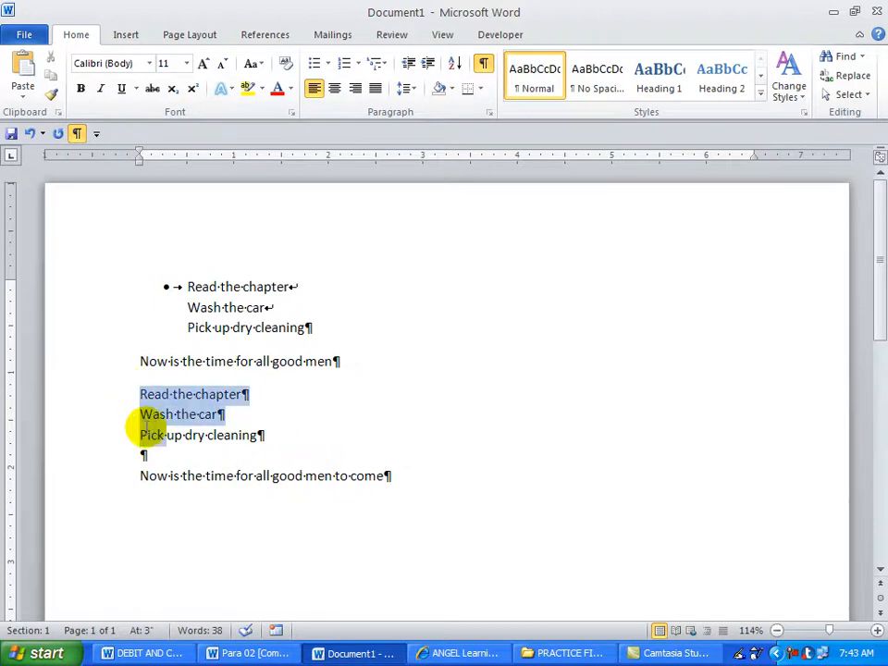
click(317, 65)
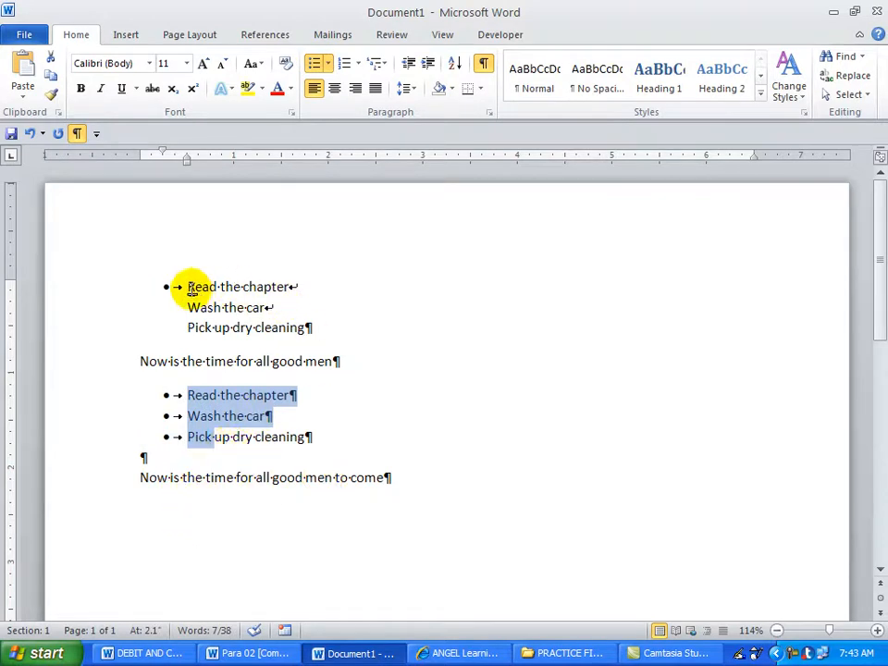
Highlight the three lines of the first bulleted list in yellow.
drag(188, 286, 268, 322)
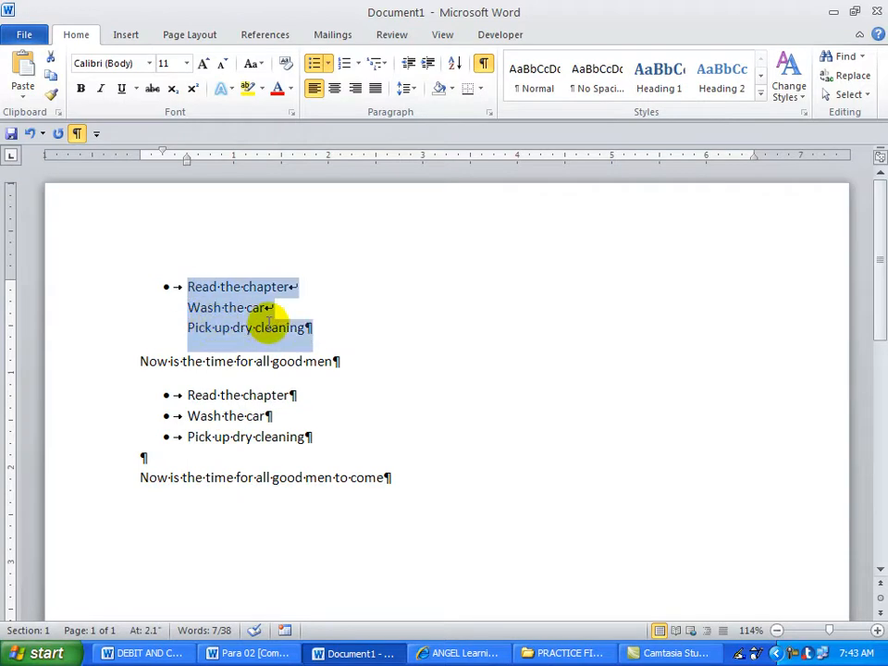
click(248, 90)
click(248, 90)
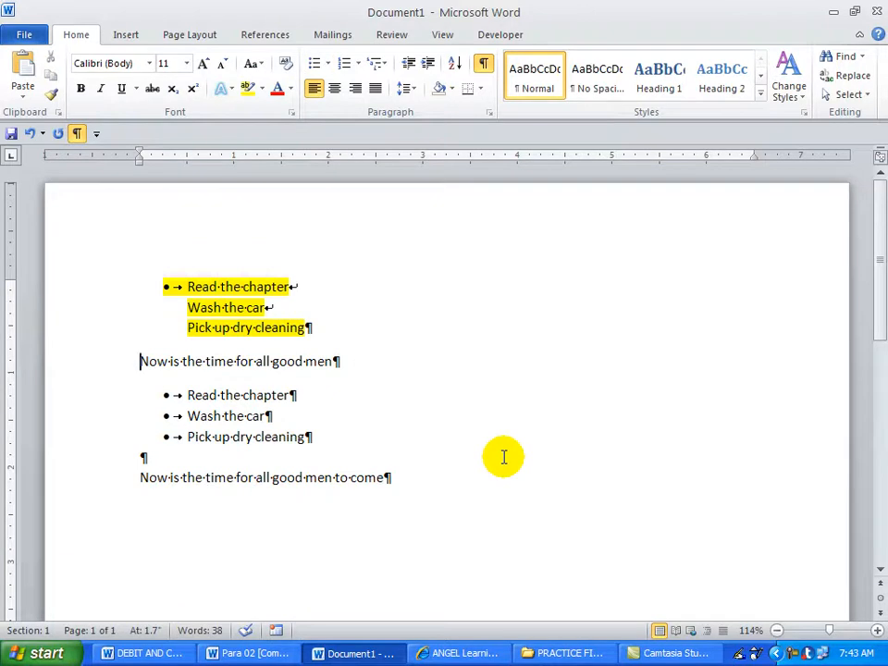
Remove the bullets from the three paragraphs of the second list.
click(441, 561)
click(187, 393)
drag(187, 393, 197, 435)
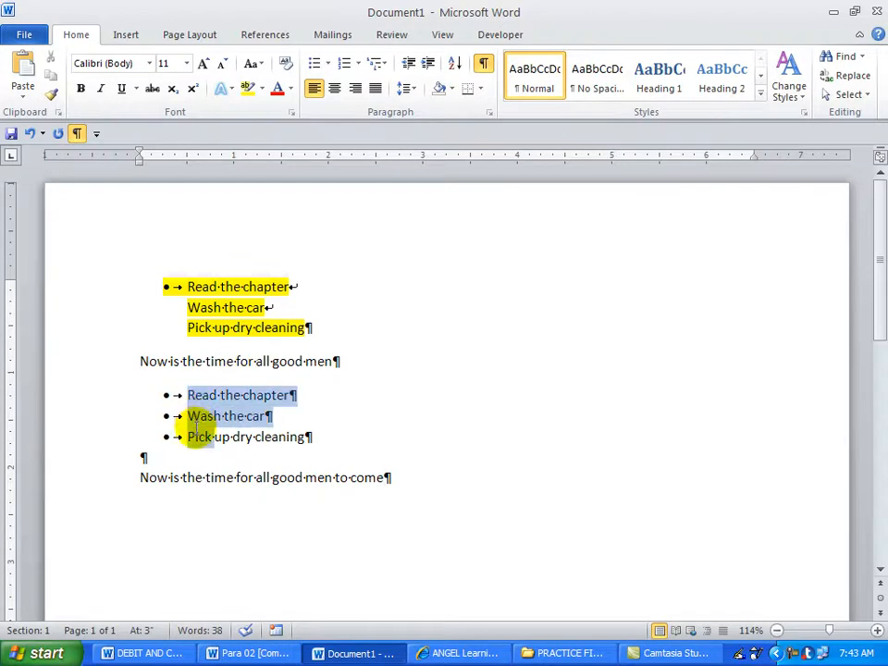
click(327, 65)
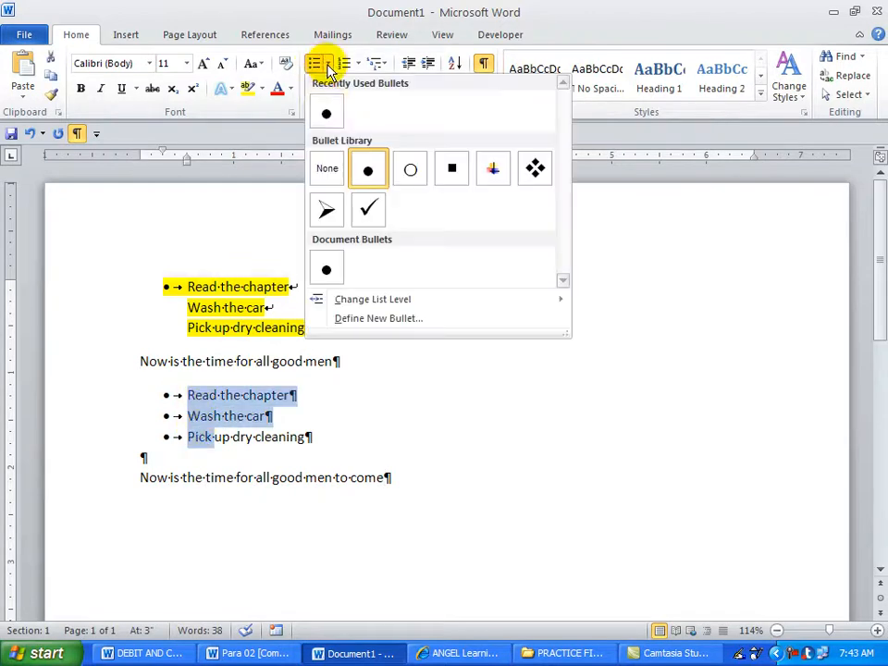
click(327, 169)
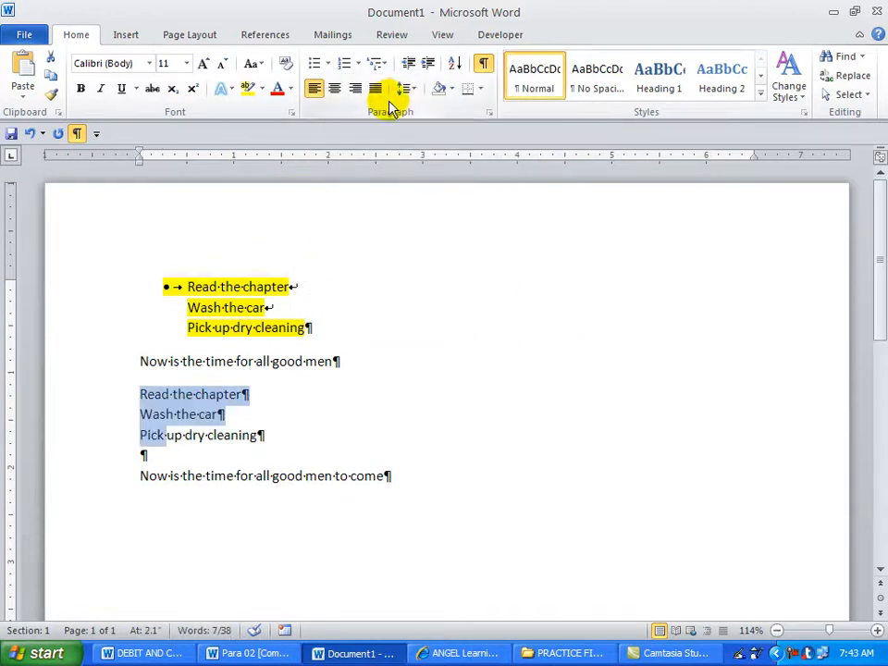
Try check mark bullets on the second list, hide the formatting marks, and undo the bullets.
click(328, 66)
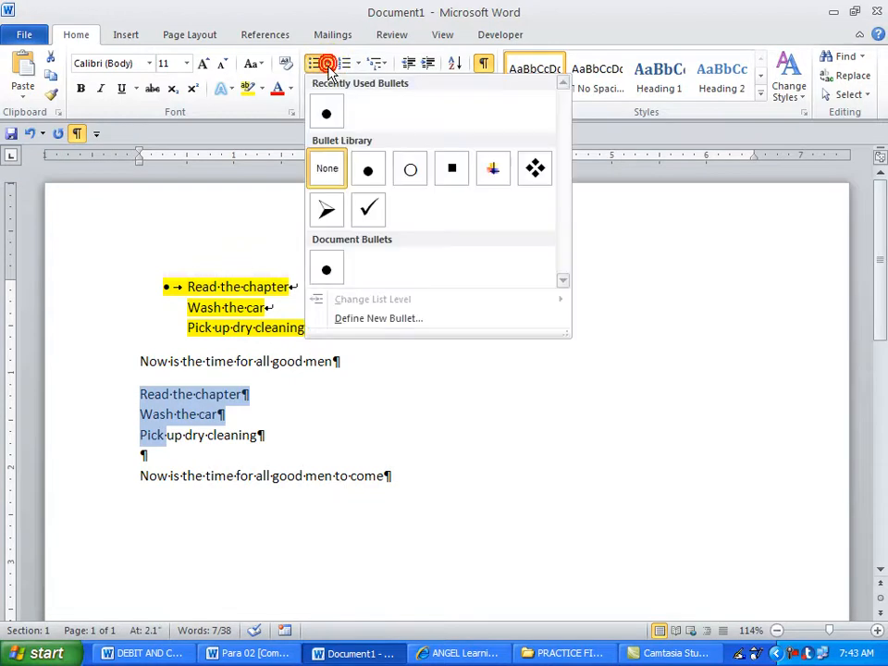
click(368, 212)
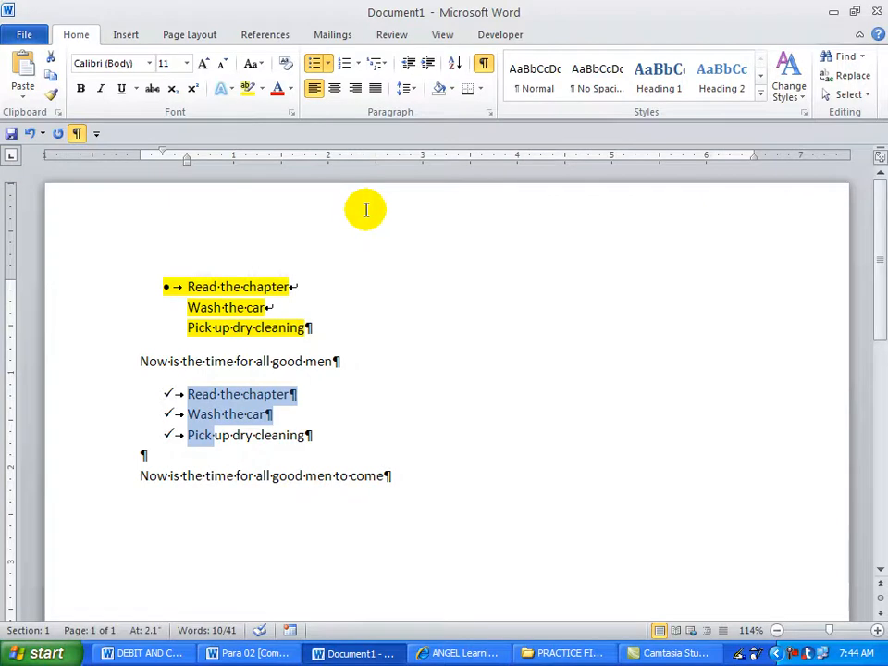
click(483, 63)
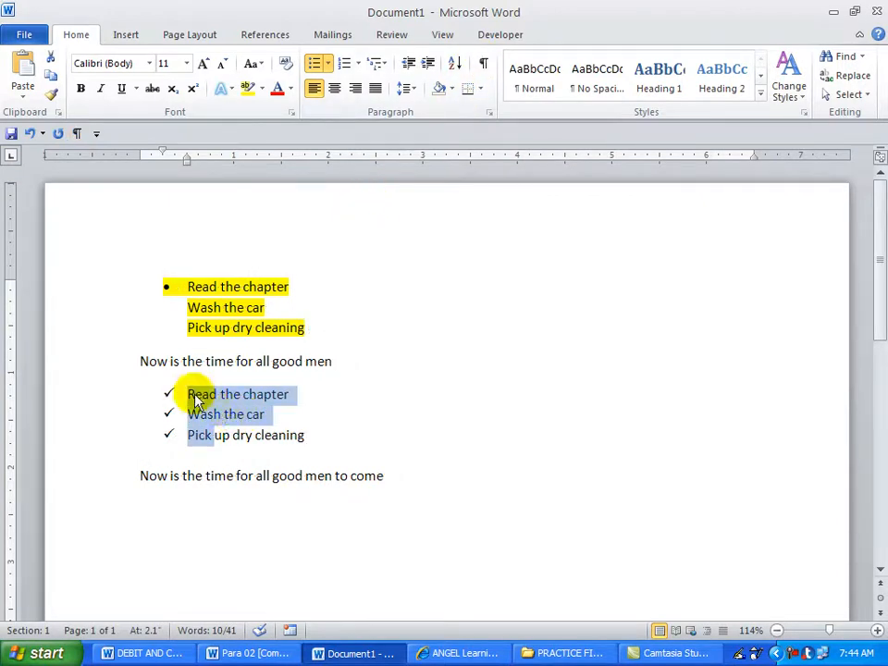
click(31, 134)
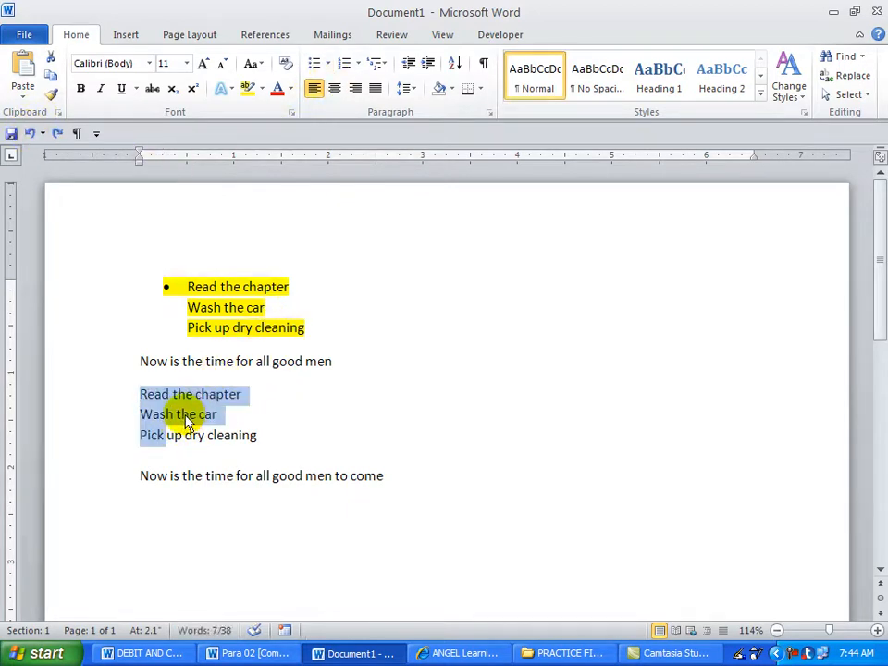
Try the Wingdings pencil symbol, character code 33, as a new bullet on the second list and undo it.
click(329, 64)
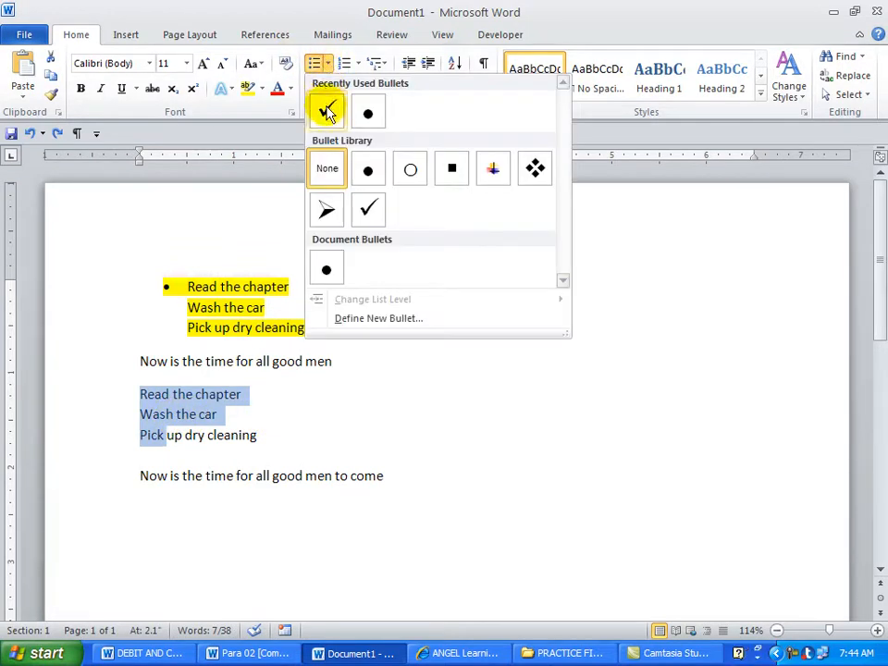
click(355, 319)
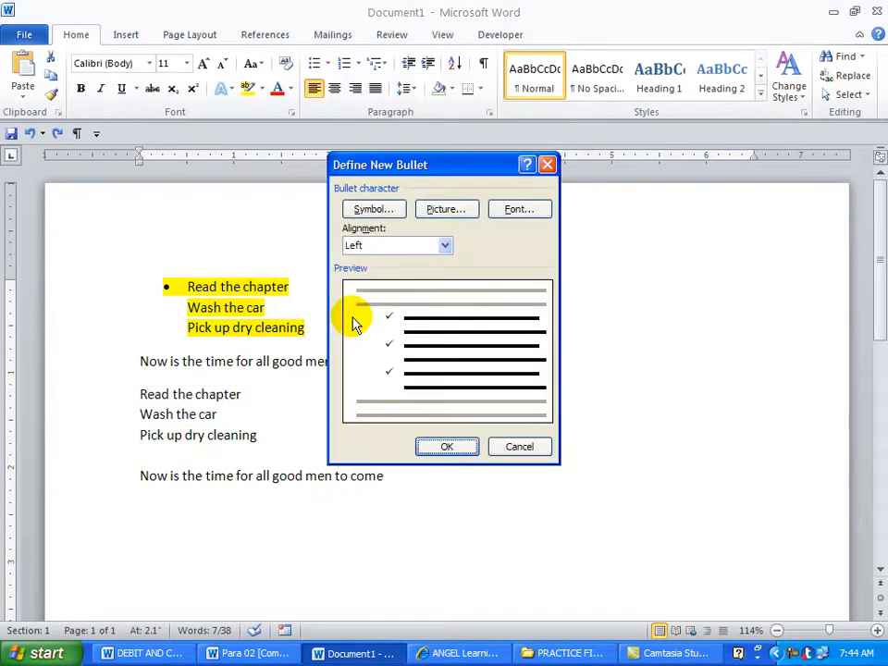
click(374, 209)
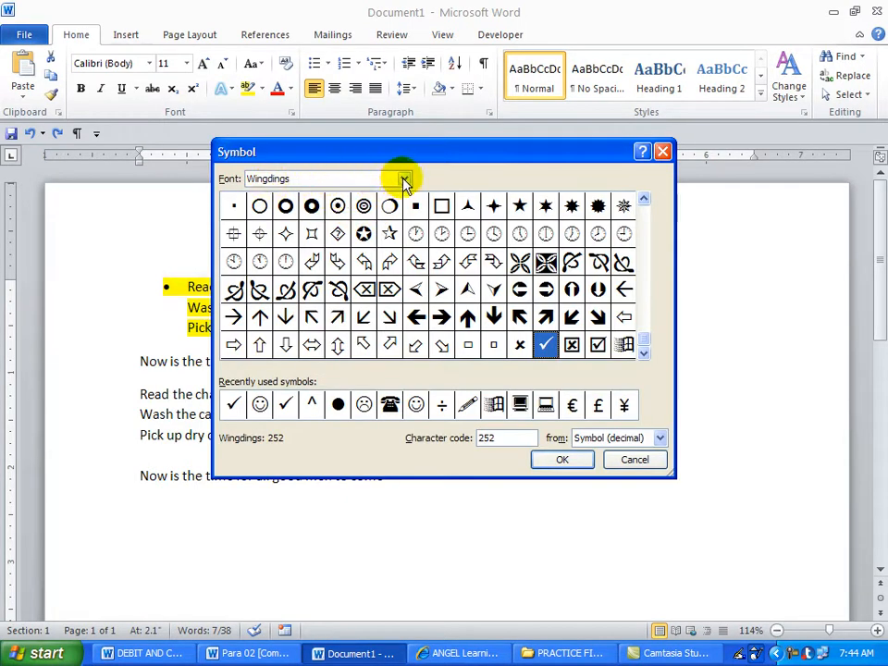
click(403, 179)
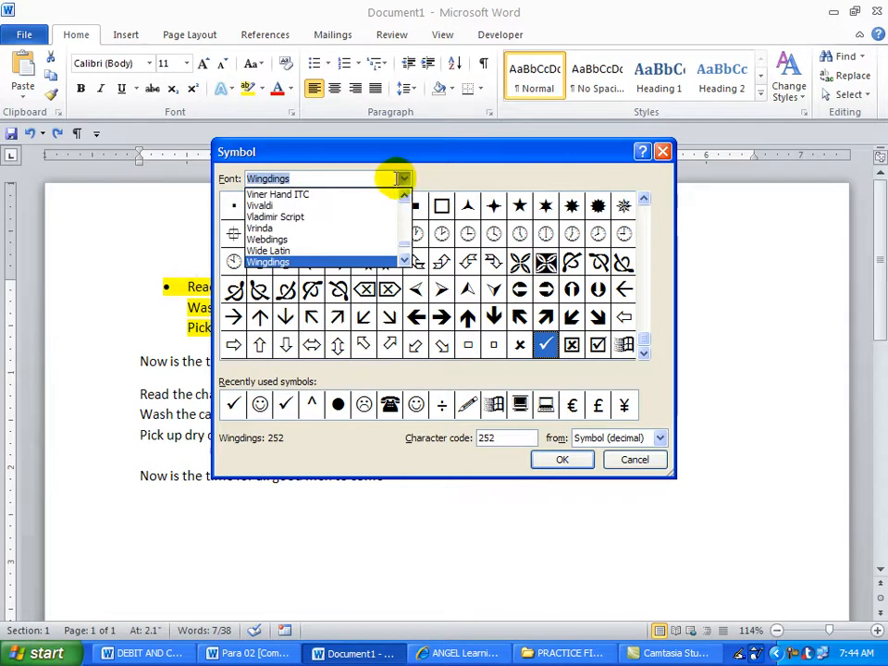
click(286, 260)
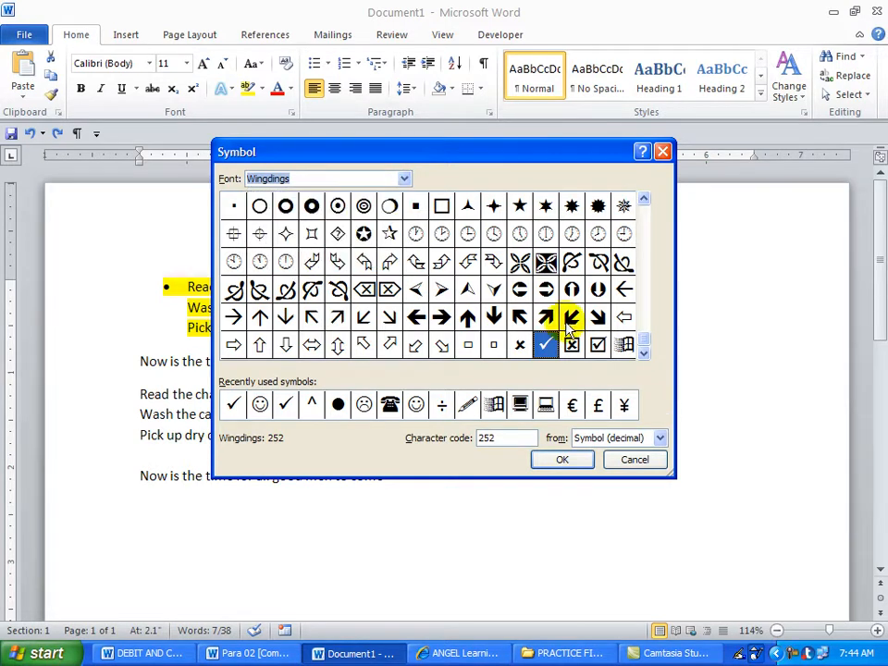
drag(645, 348, 640, 205)
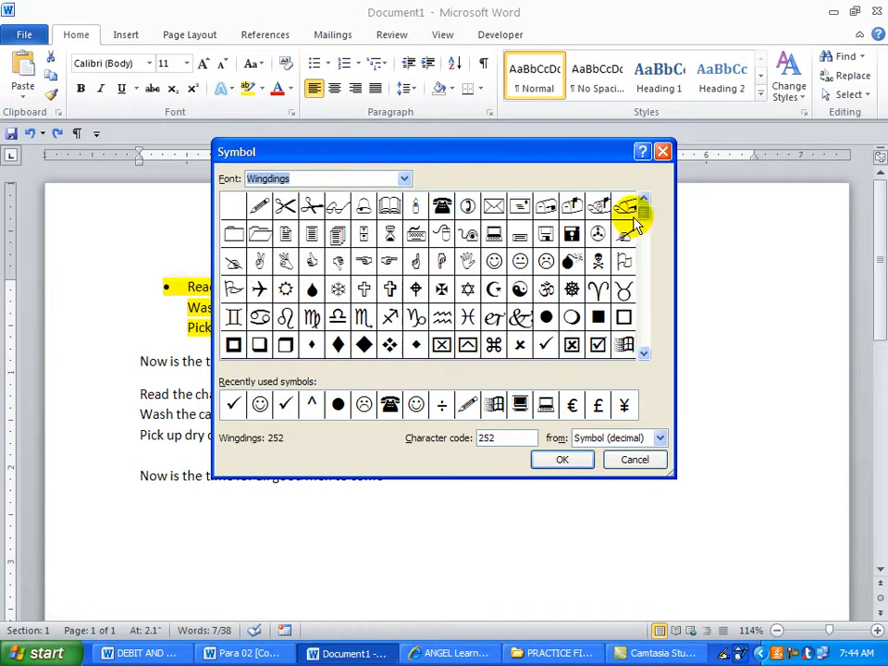
click(260, 207)
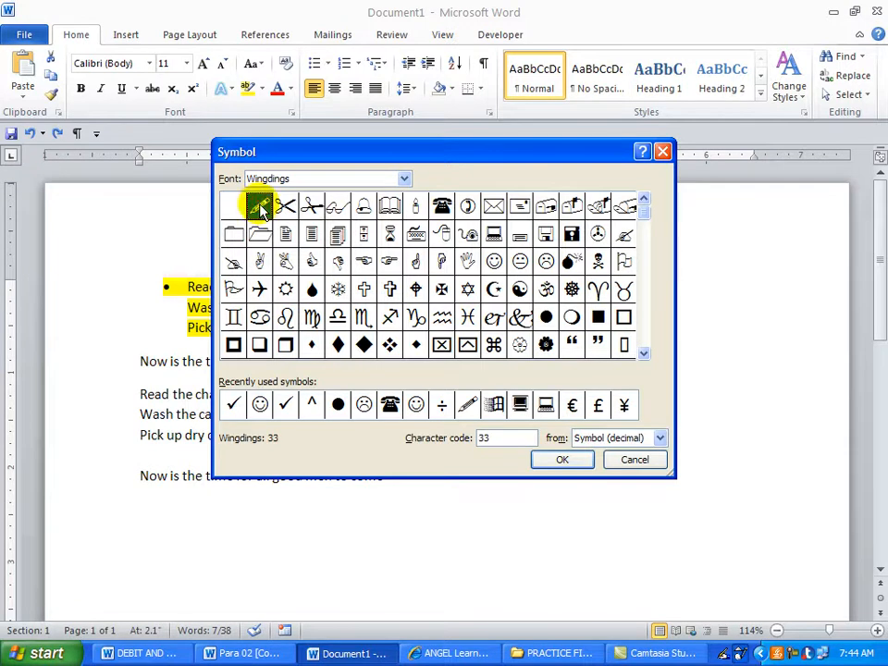
click(553, 463)
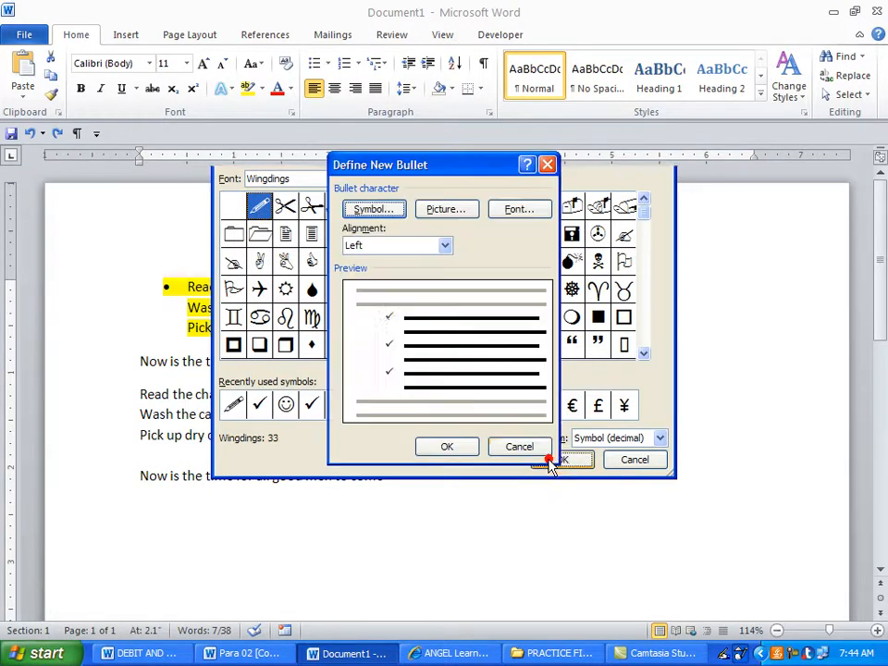
click(449, 448)
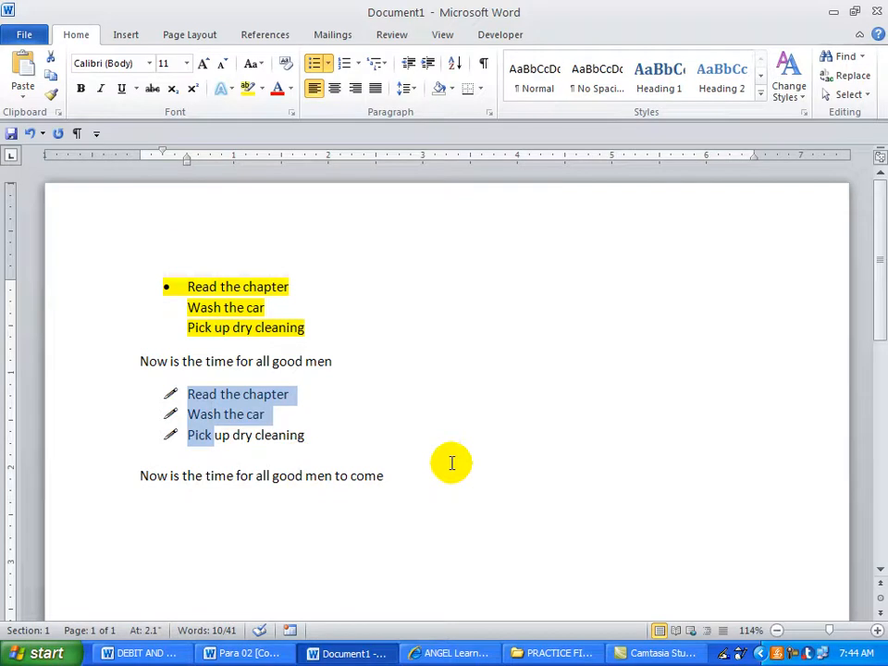
click(29, 133)
click(29, 133)
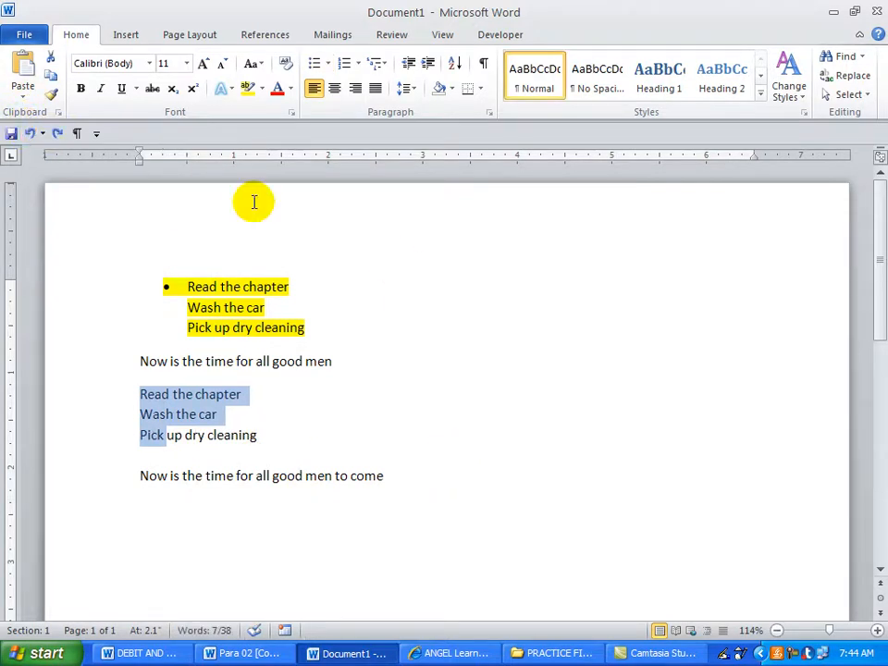
Define a new bullet for the second list using the Wingdings smiley face, character code 74.
click(328, 65)
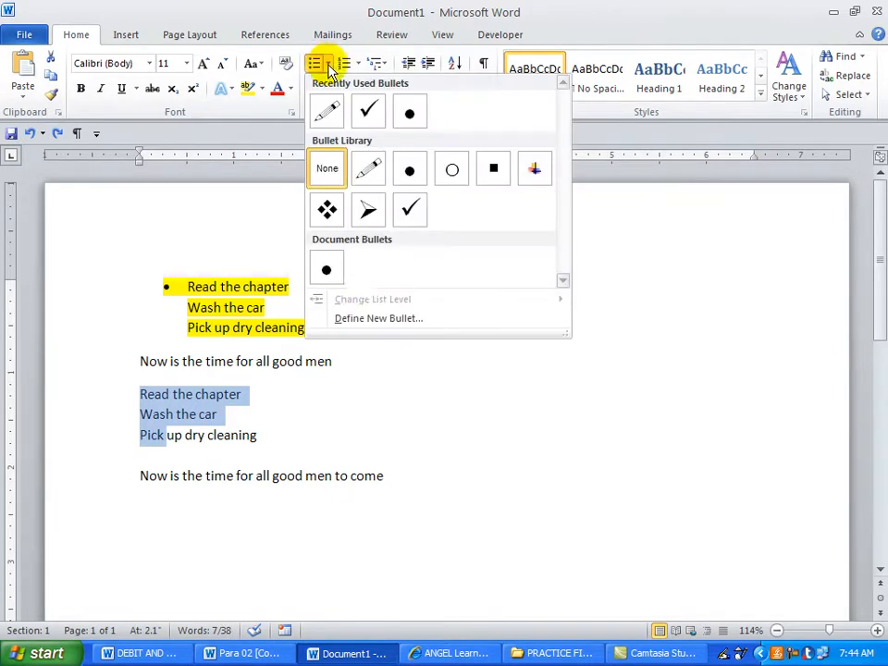
click(370, 318)
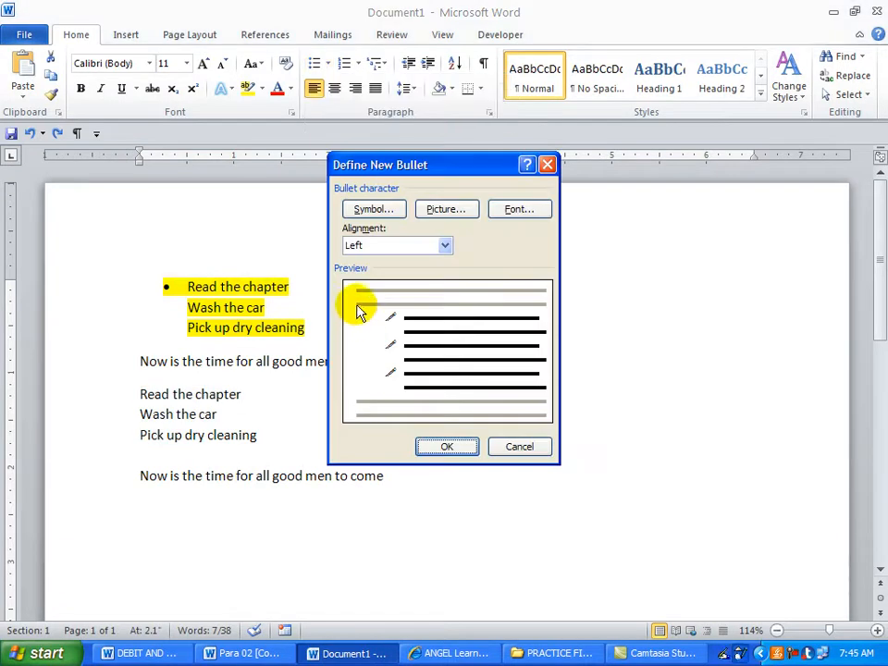
click(391, 211)
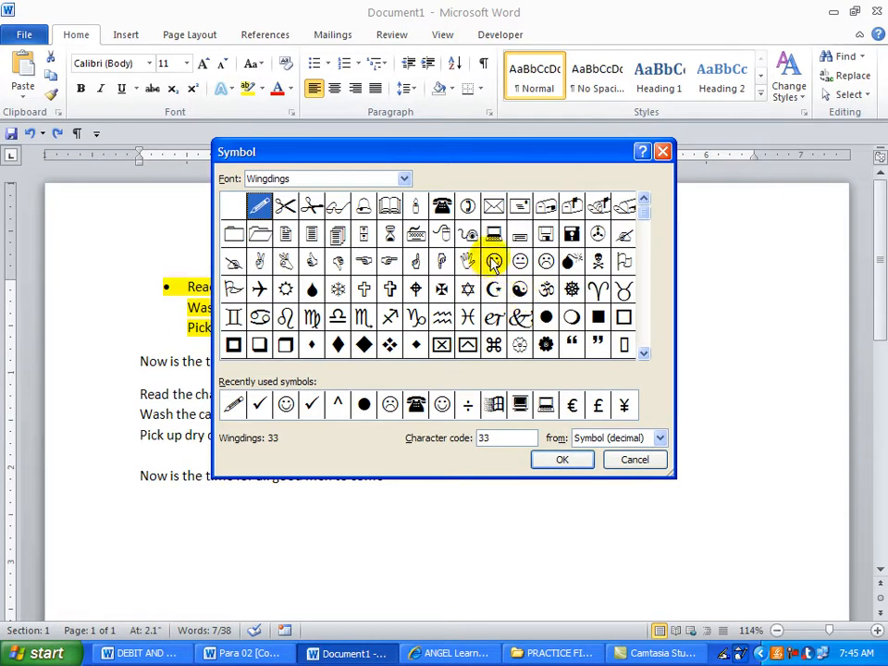
click(494, 263)
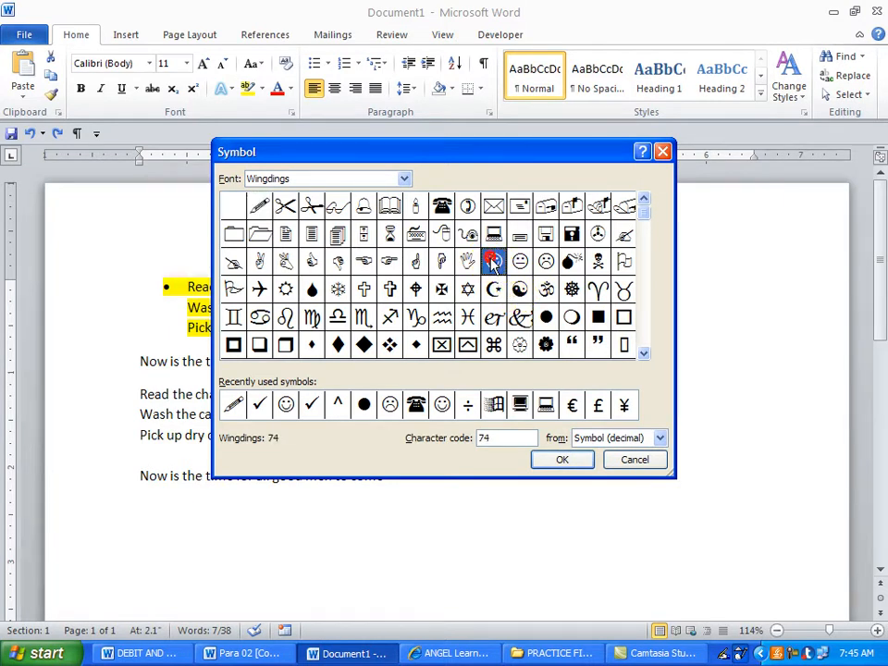
click(555, 462)
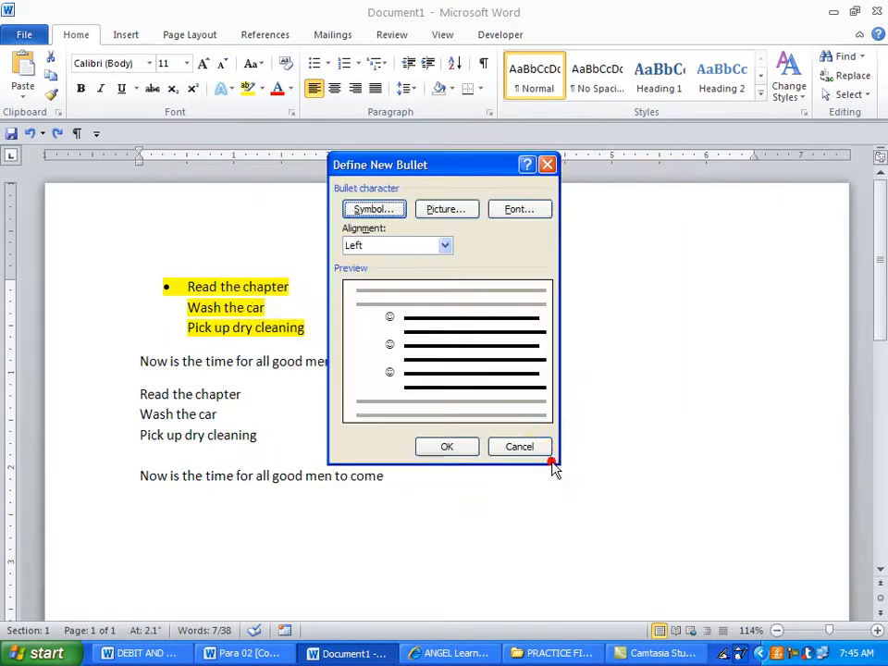
Set the smiley bullet's font color to yellow and apply the new bullet to the second list.
click(517, 212)
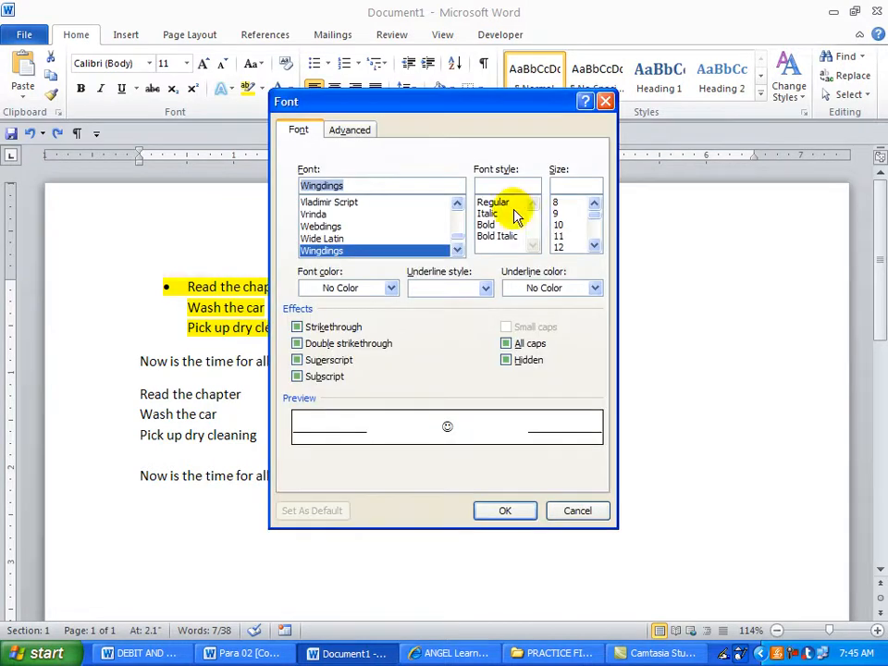
click(393, 288)
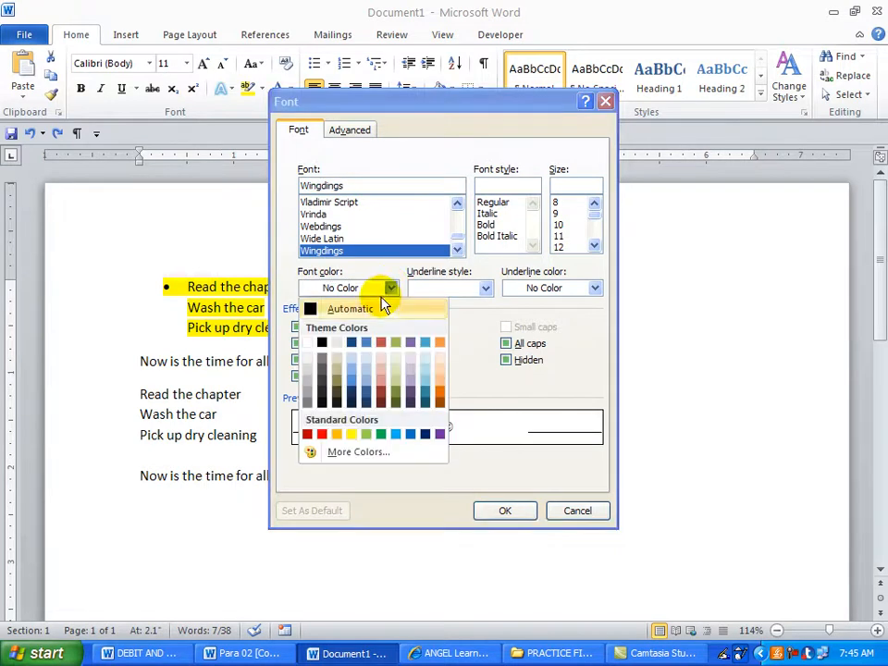
click(351, 435)
click(494, 511)
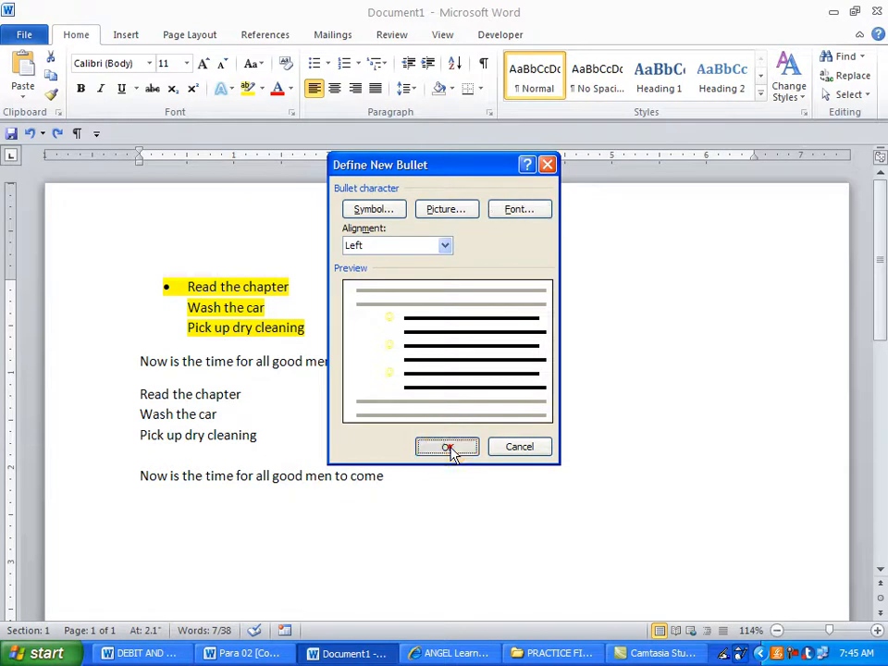
click(448, 447)
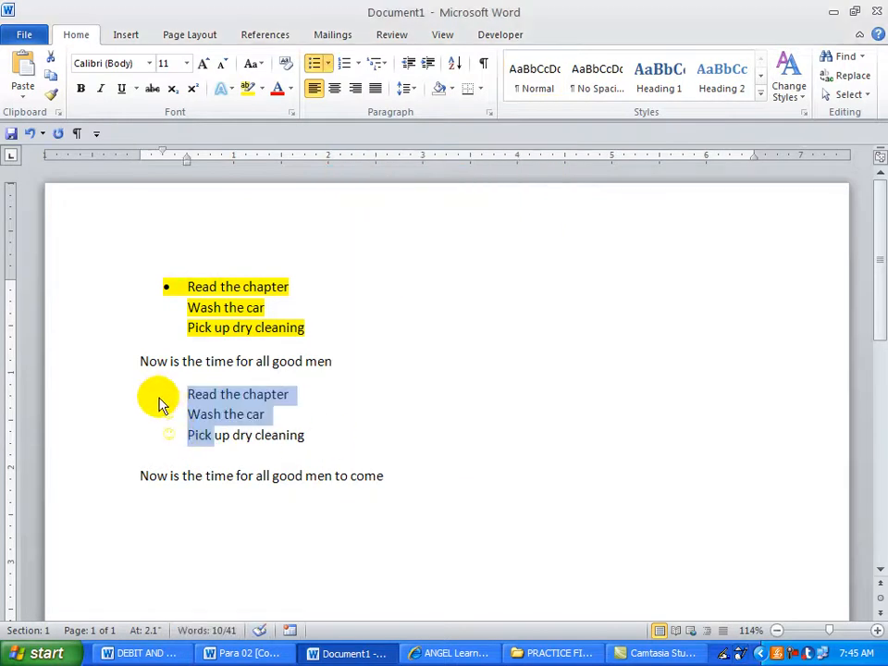